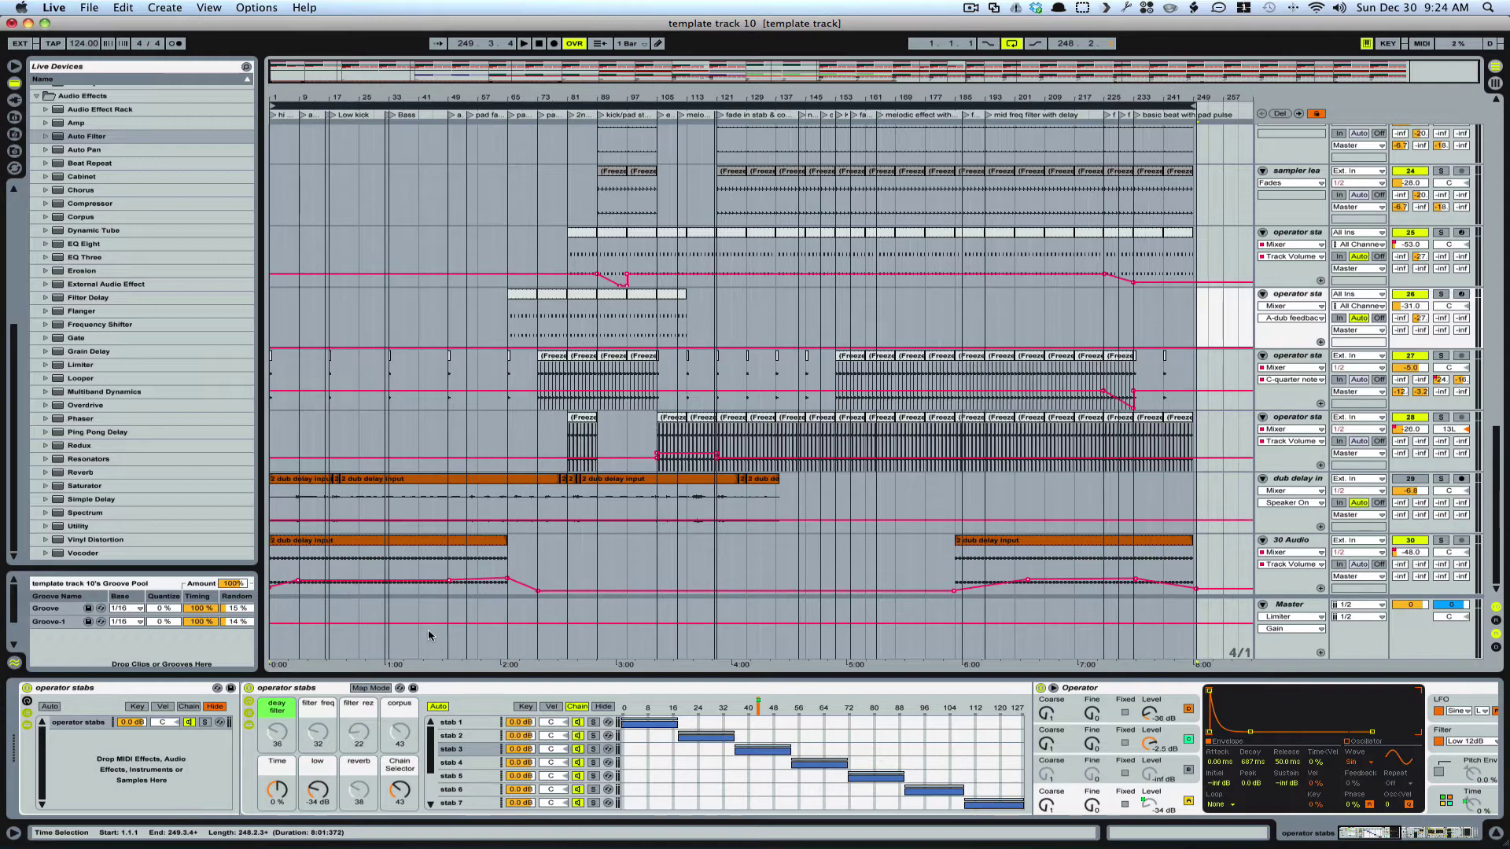
Deactivate the 30 Audio track and play the arrangement from the start
left_click(1413, 541)
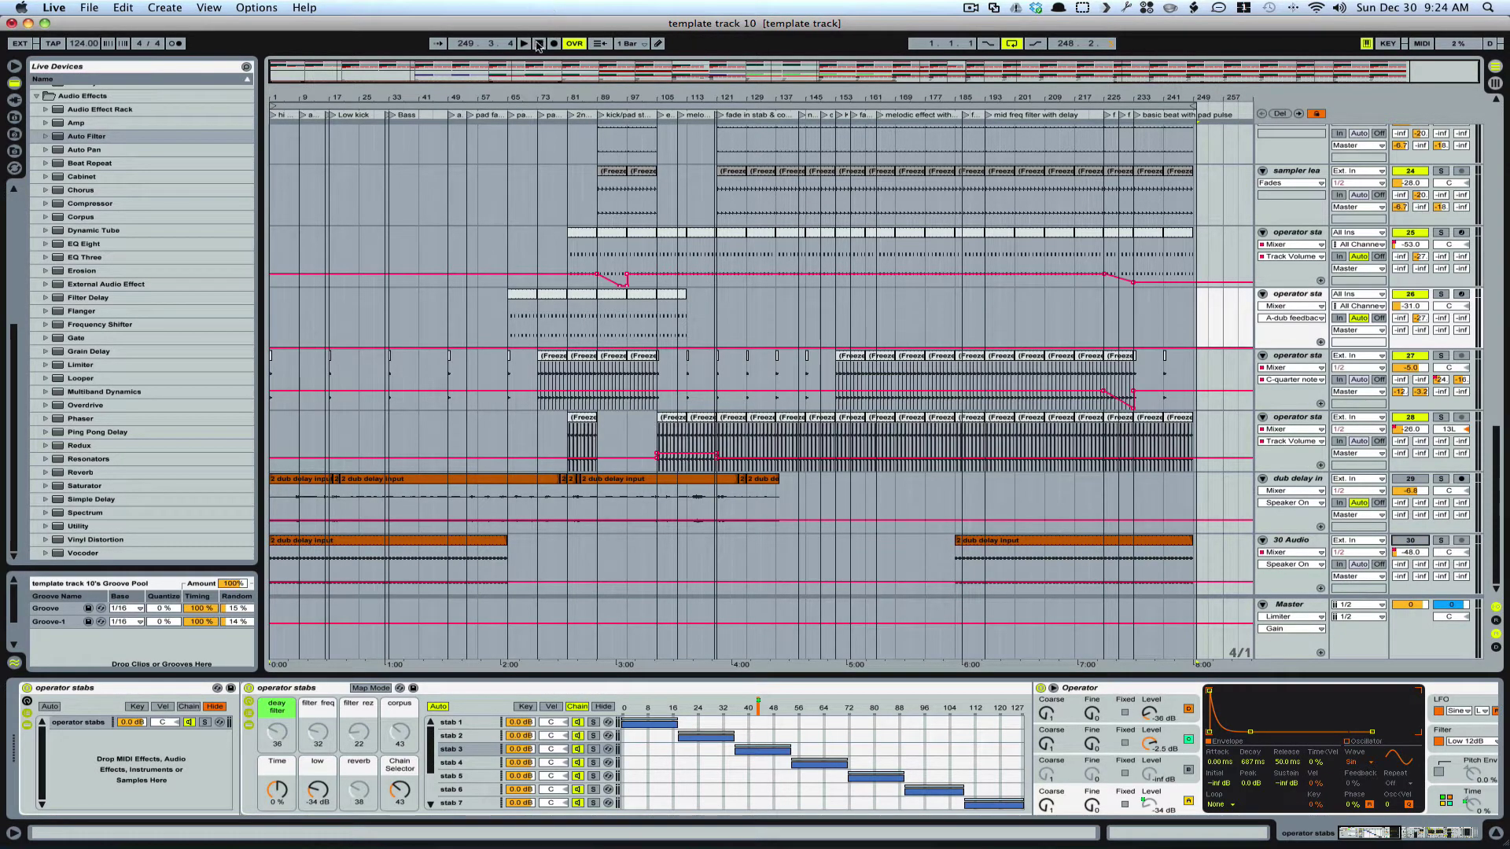
left_click(538, 44)
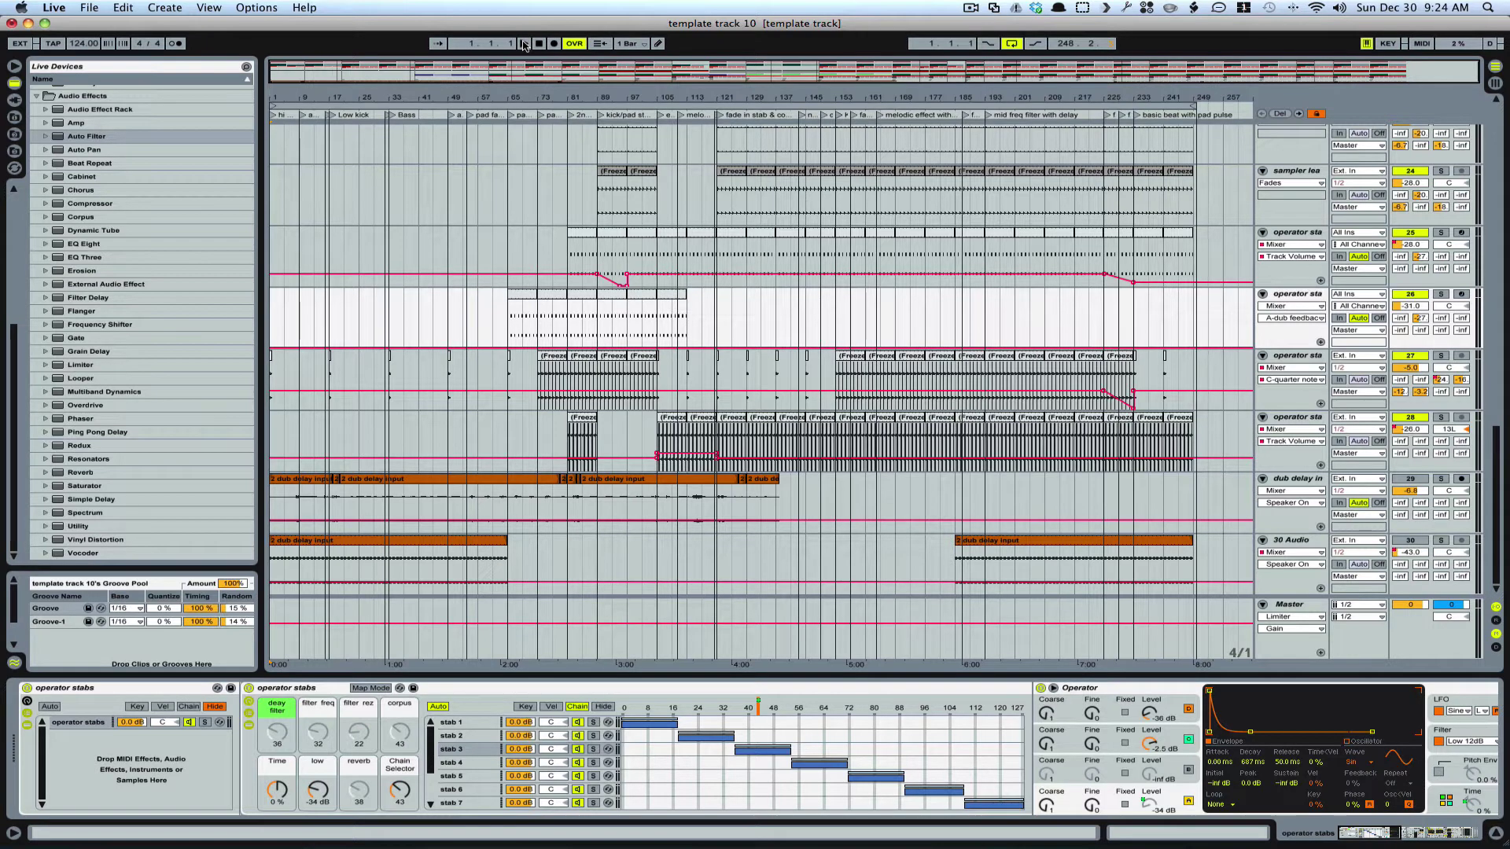
left_click(523, 44)
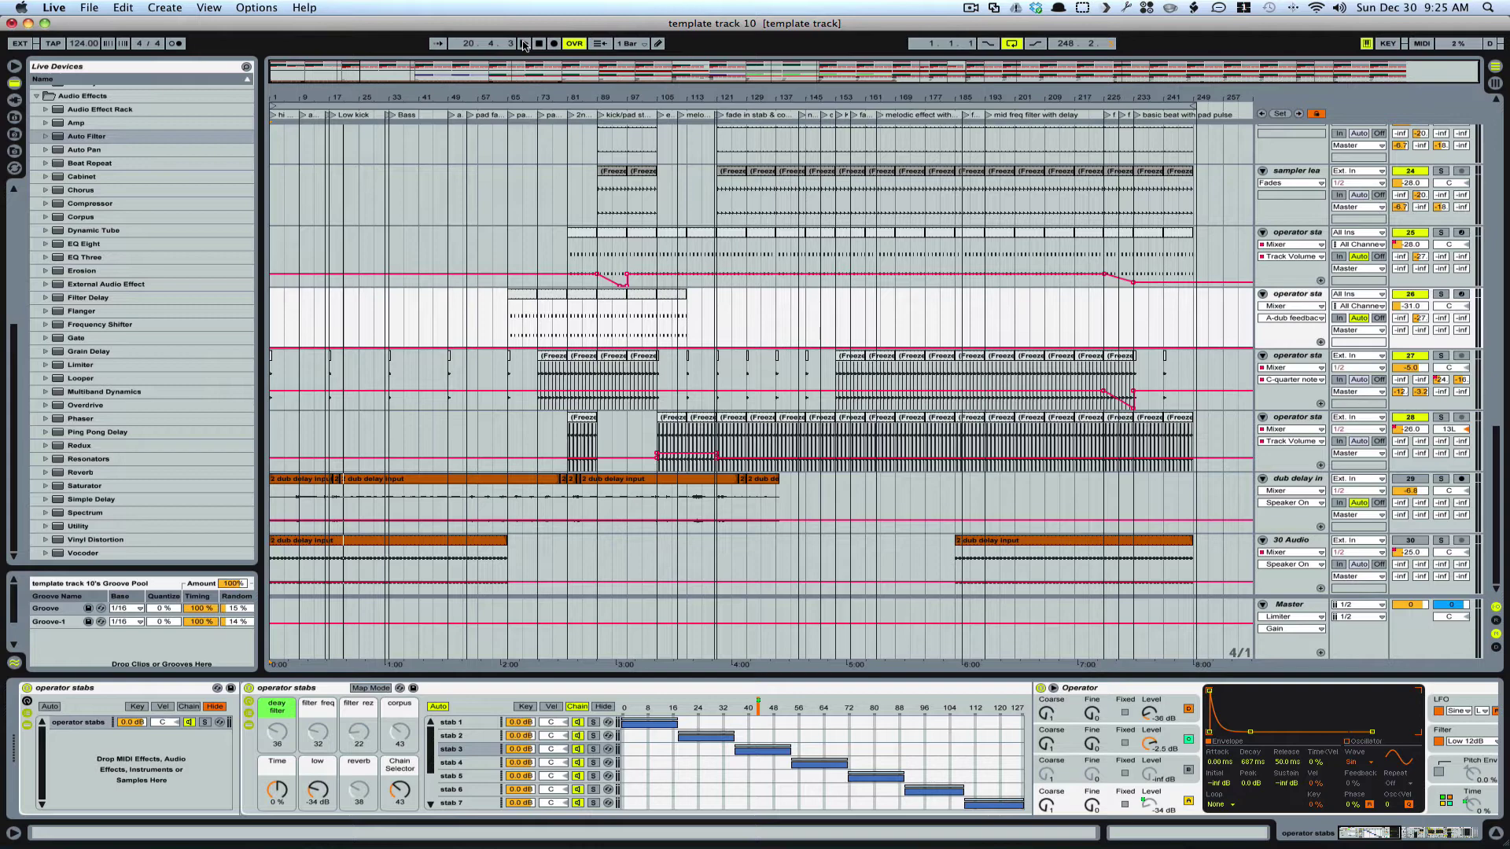
Inspect the recorded clip in the second slot of the dub delay input track in Session View, and return to Arrangement View
key("Tab")
left_click(1391, 130)
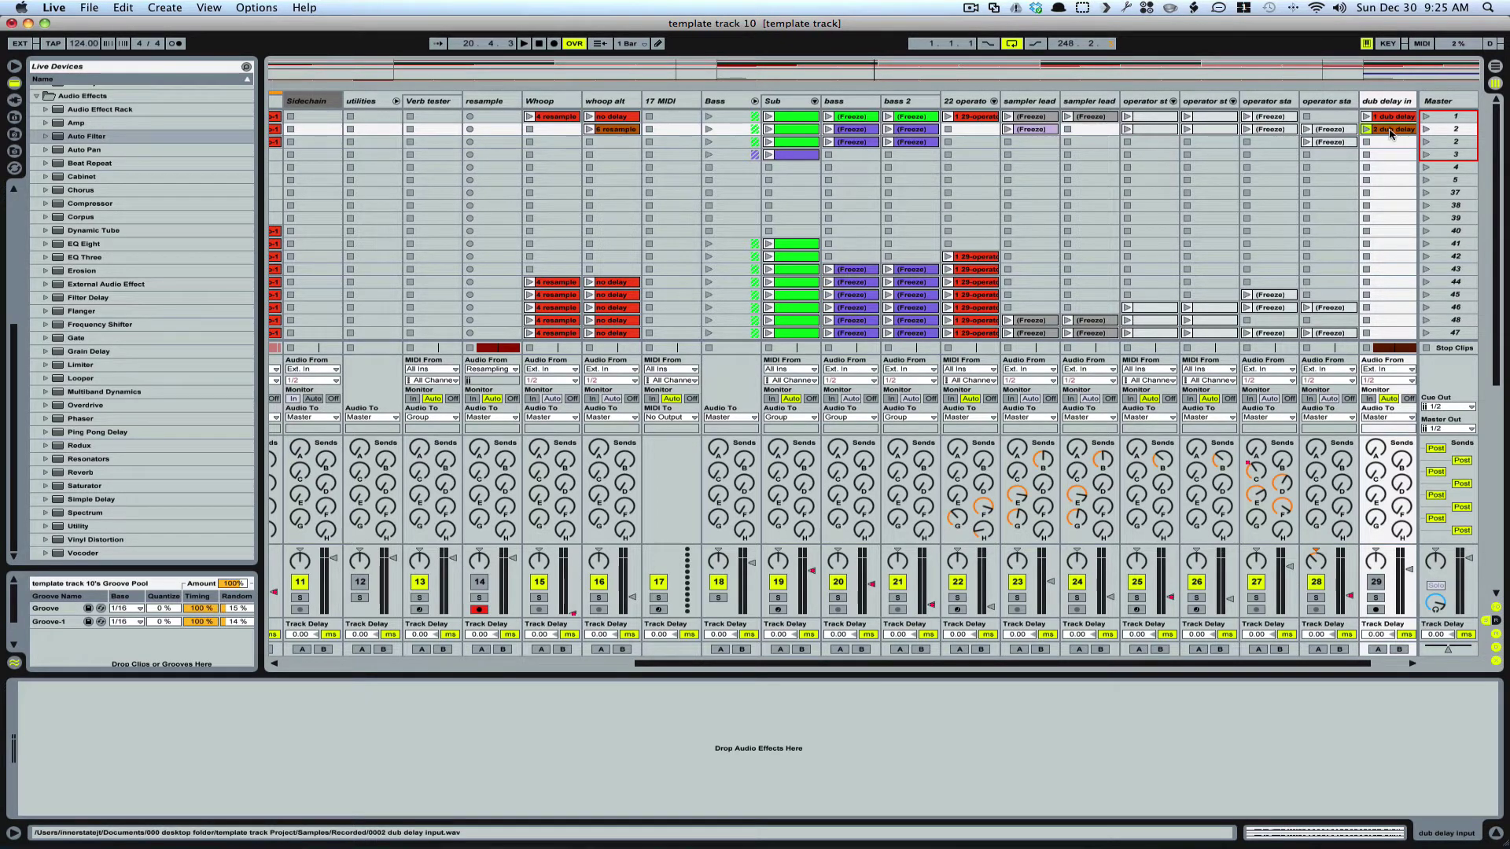
key("Tab")
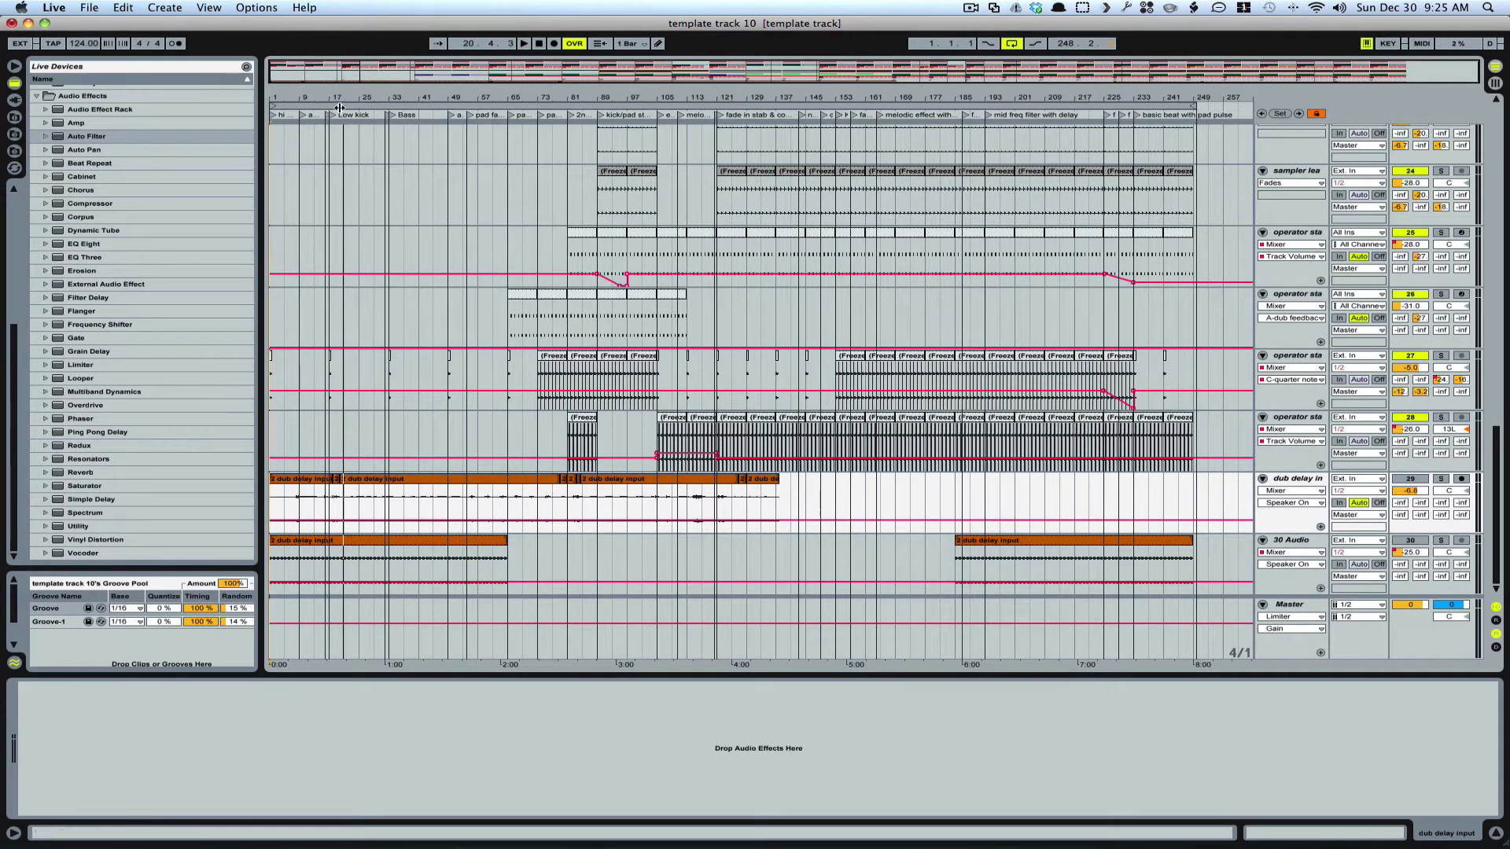
Loop bars 18 to 20 on the dub delay input track and play them with that track activated
left_click(392, 523)
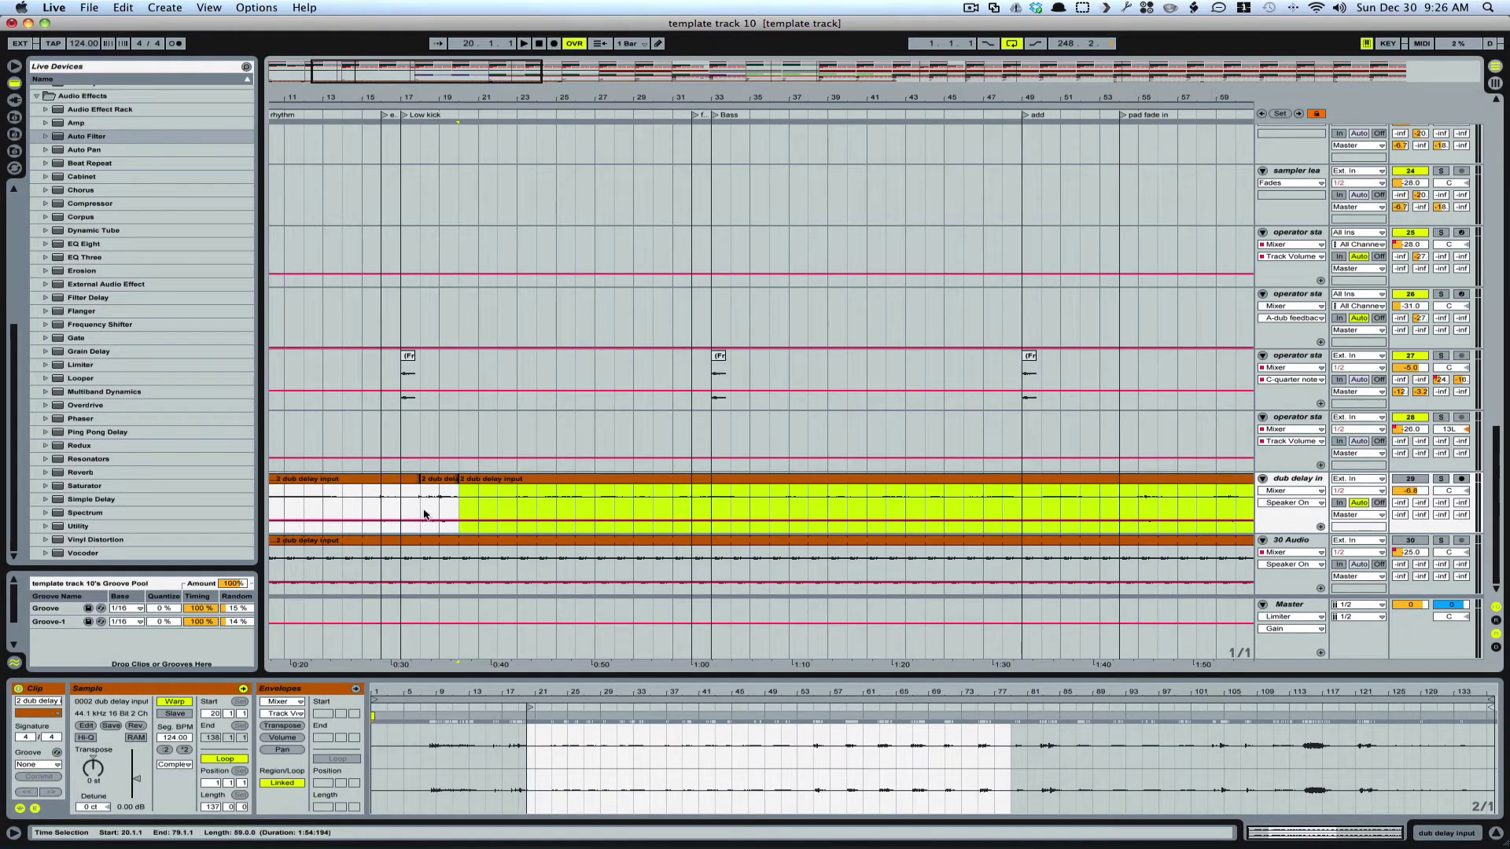
left_click_drag(424, 514, 455, 515)
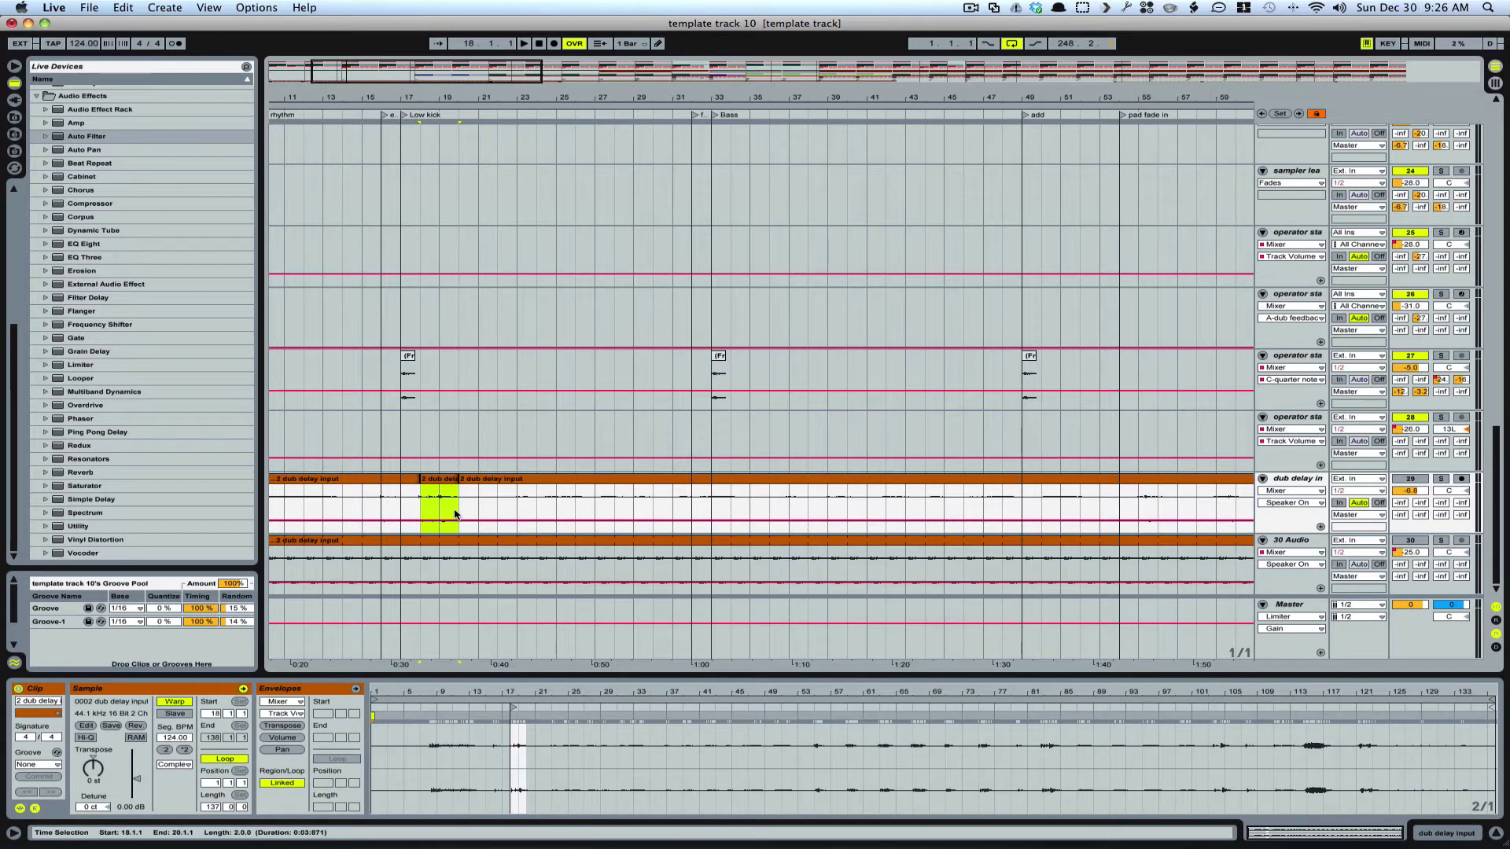
key("super+l")
key("space")
left_click(1416, 481)
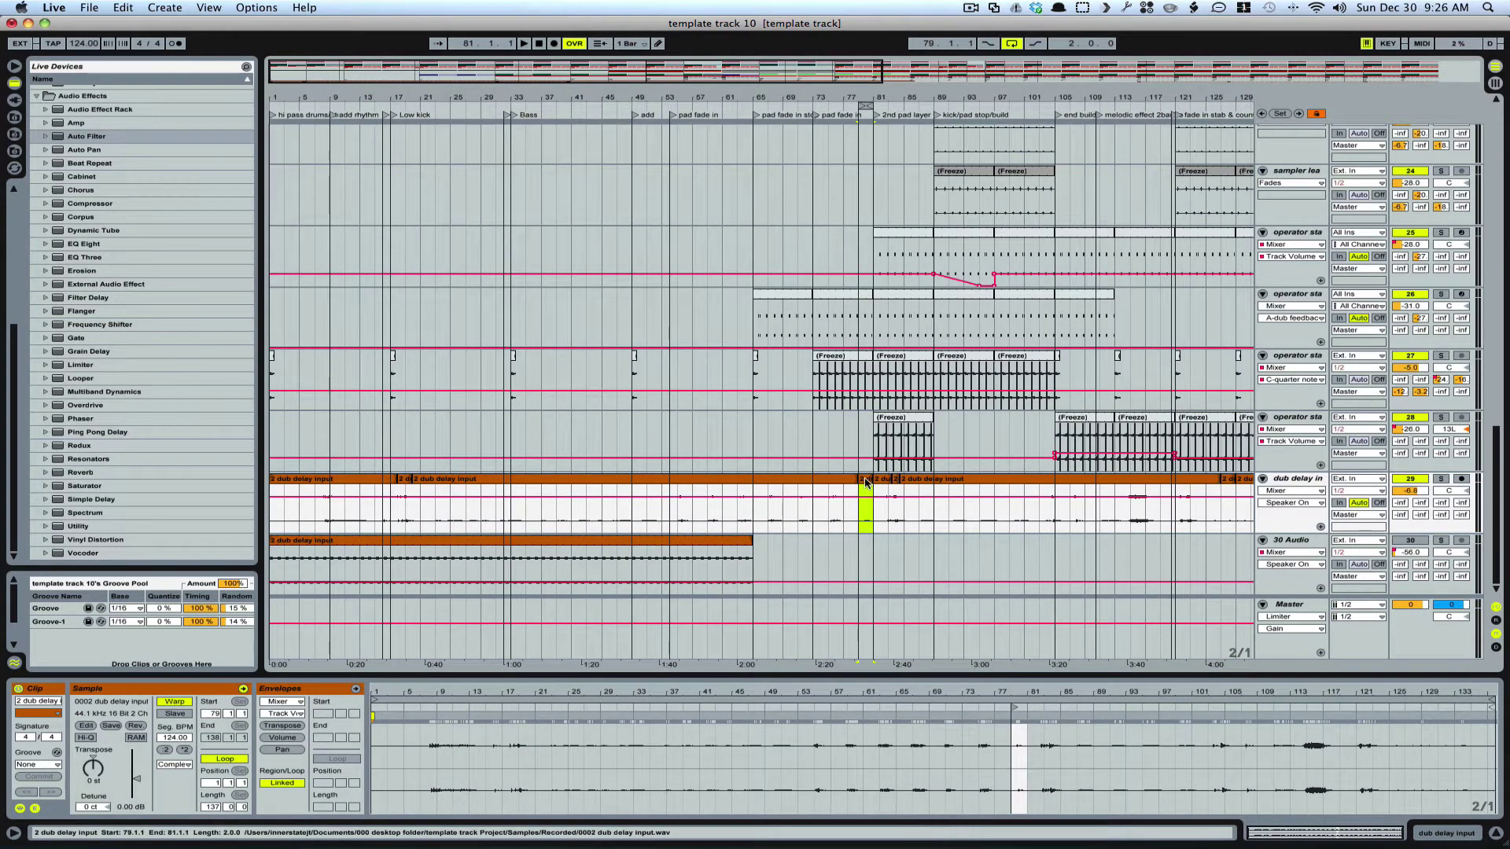
Audition the looped dub delay clip at bar 79, and loop and play the short clip at 83.3
key("space")
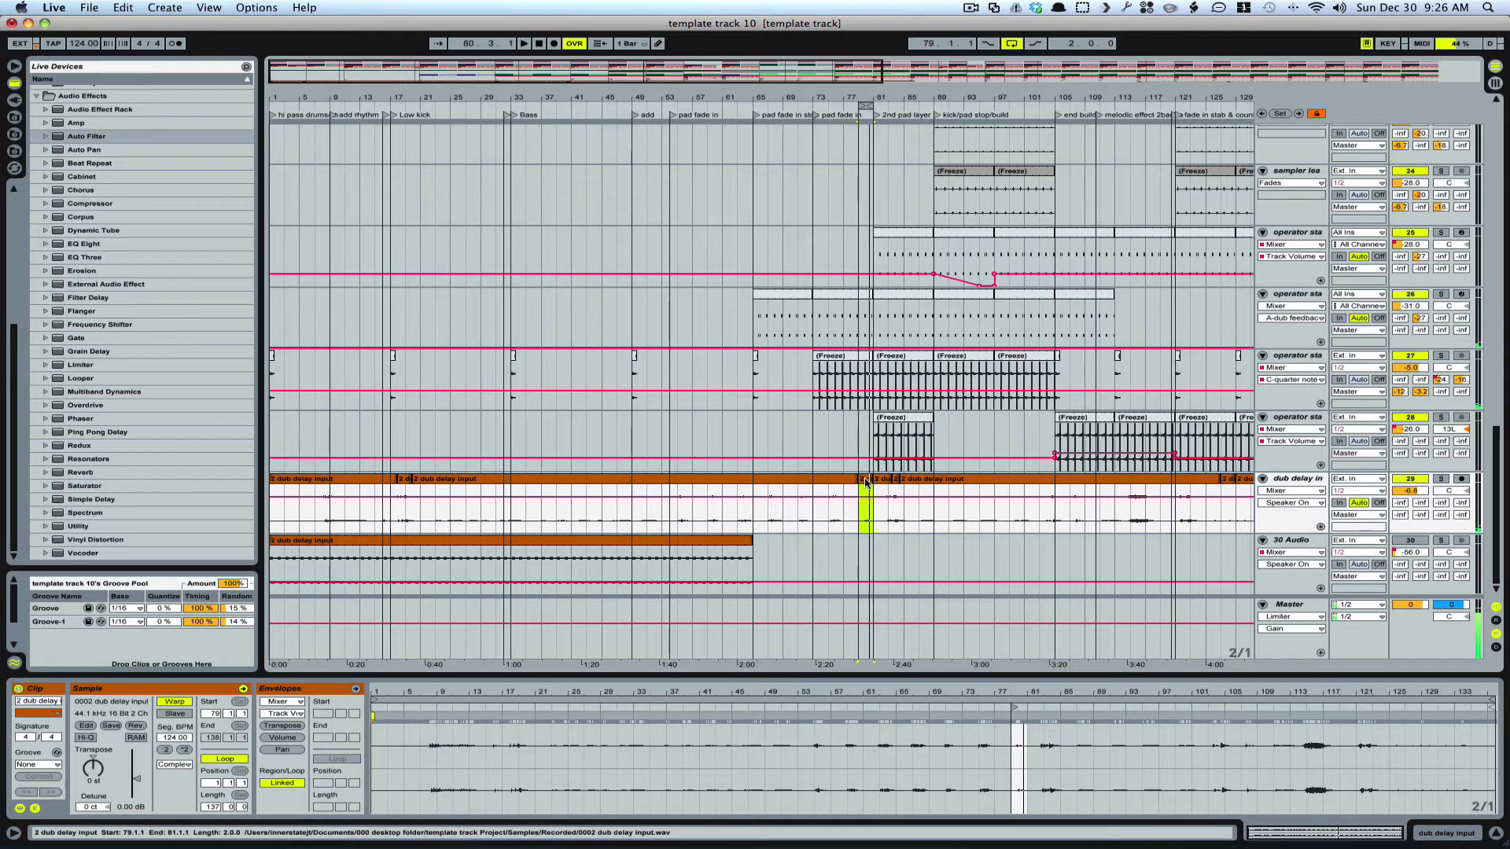
key("space")
left_click(896, 482)
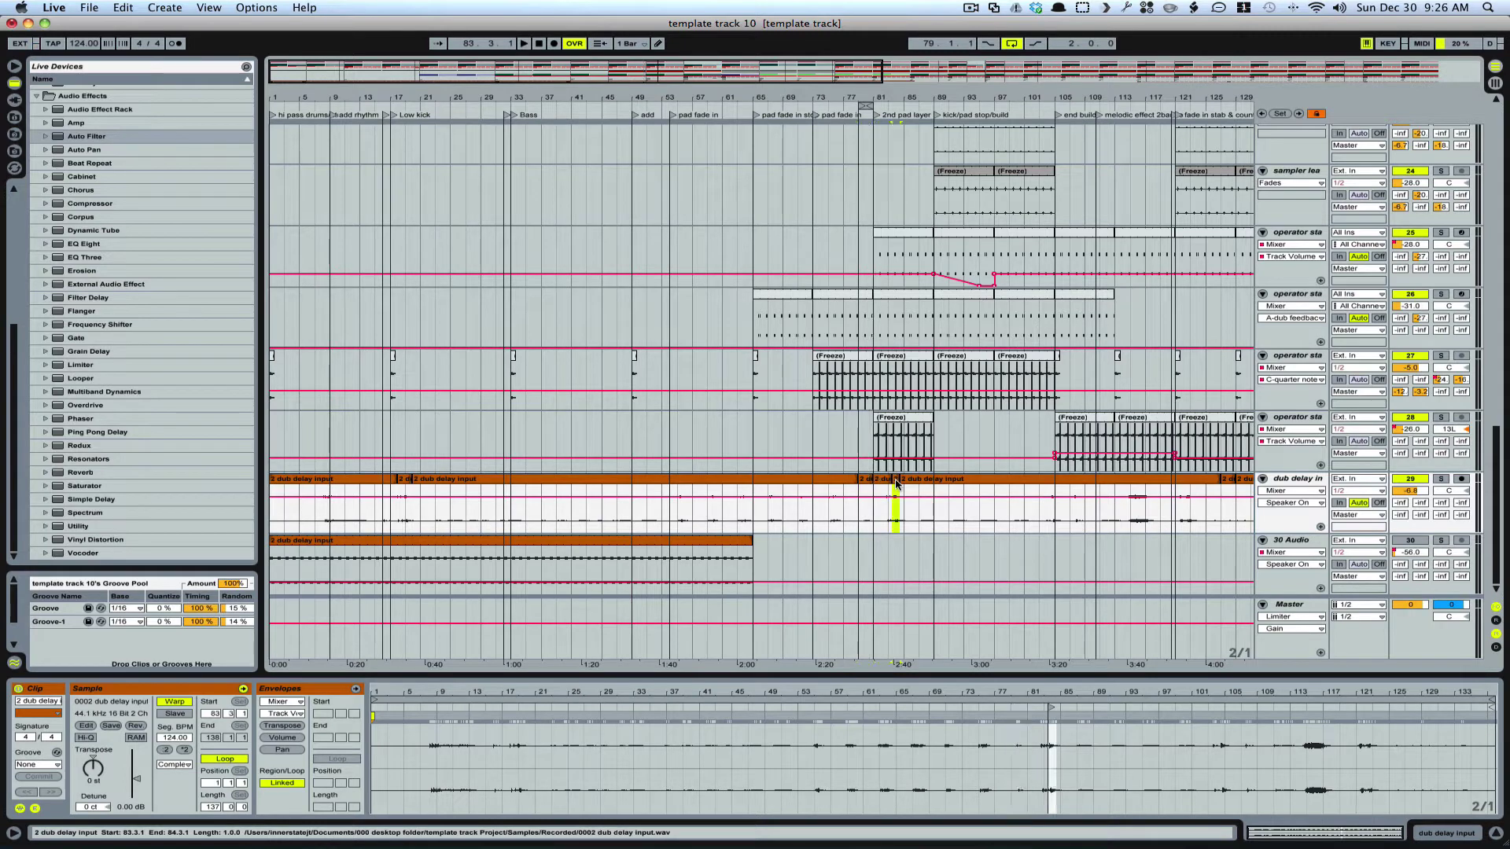
key("super+l")
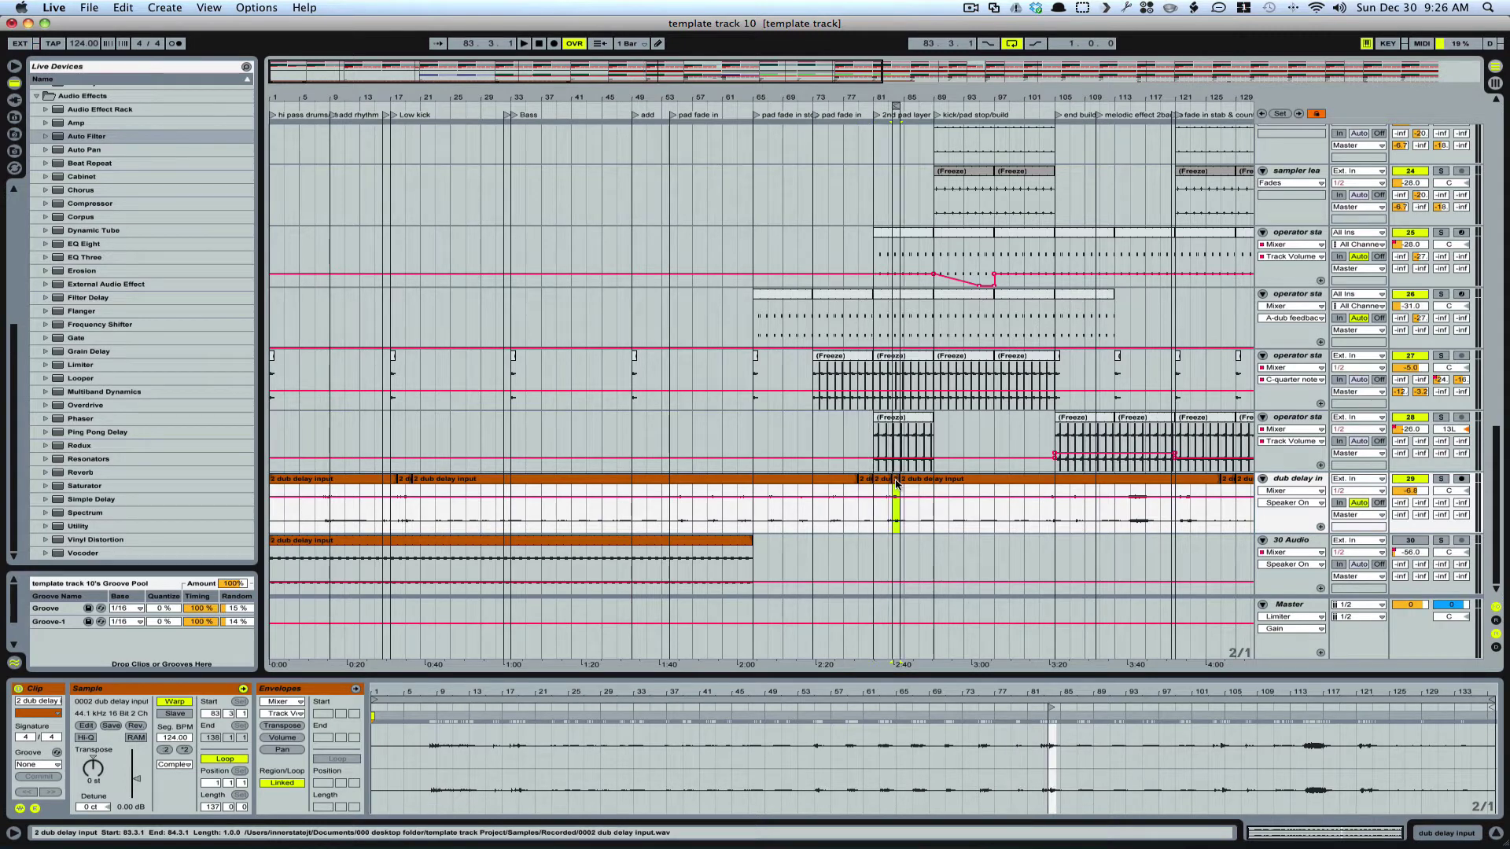
key("space")
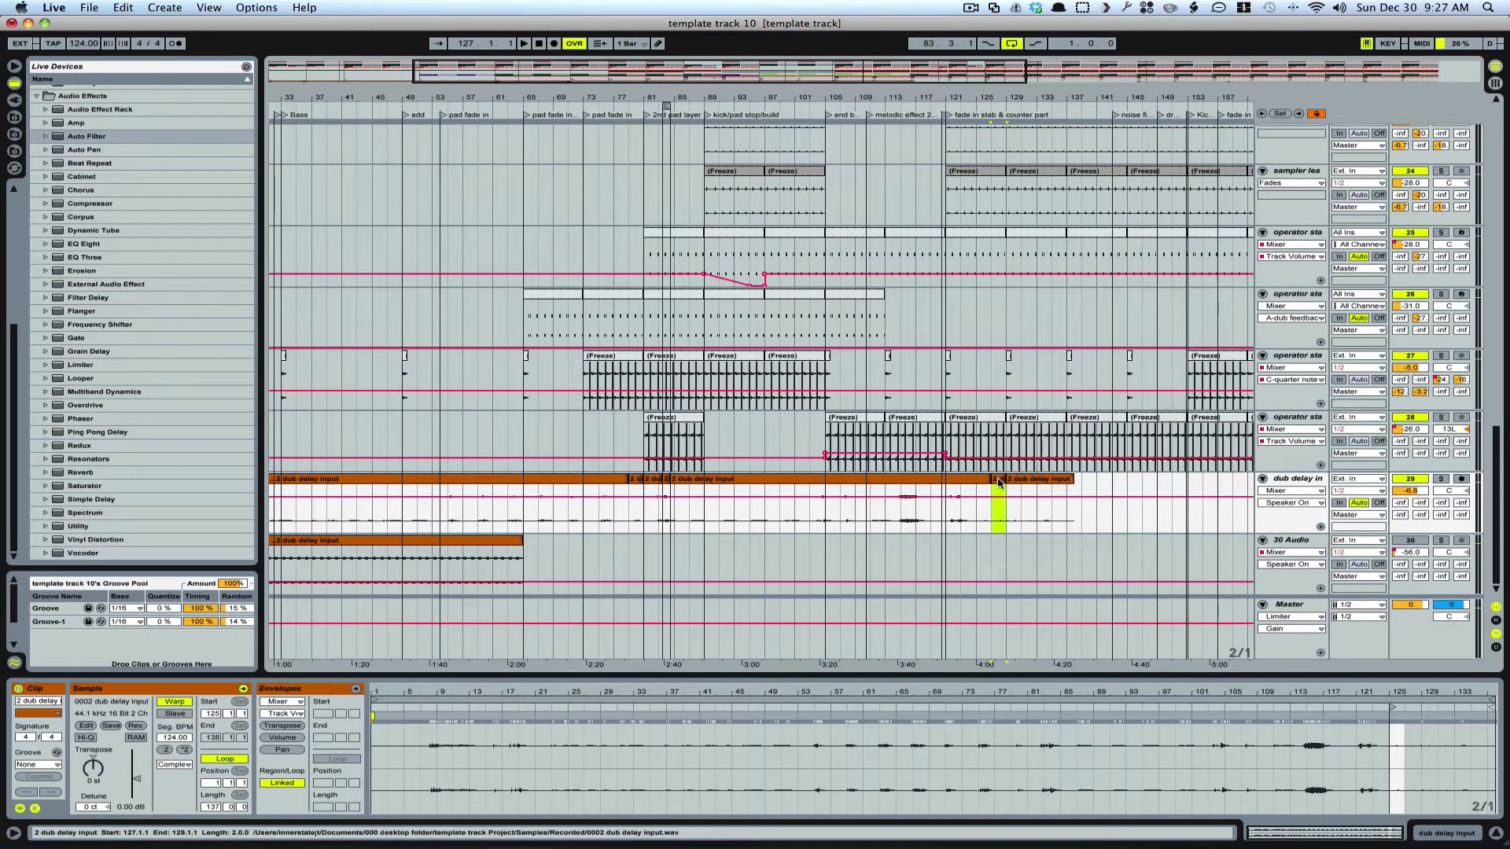
Loop the two-bar dub delay clip at bar 127, play it, and deactivate the dub delay input track
key("super+l")
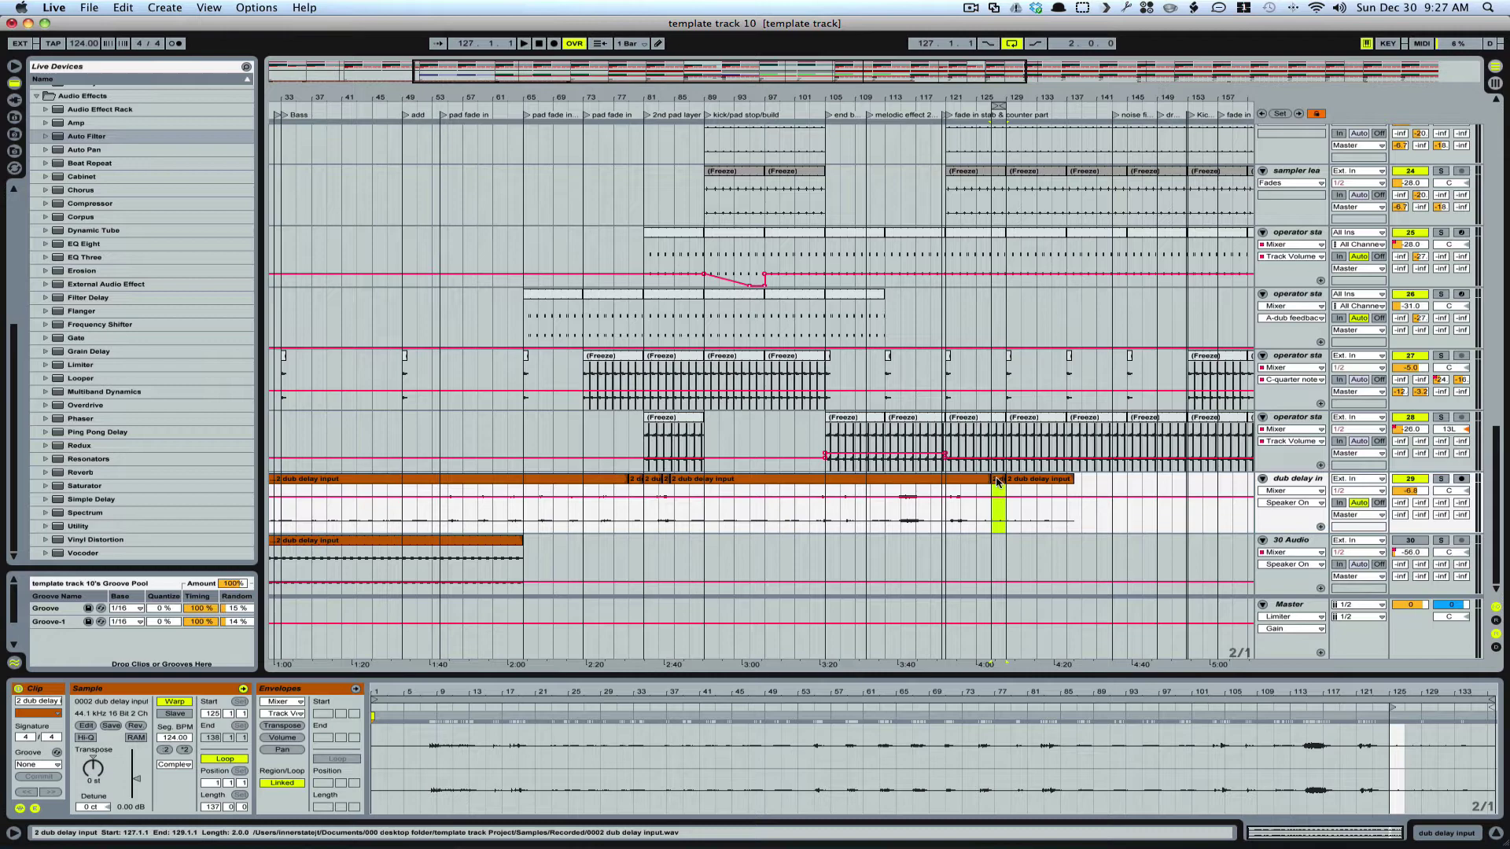
key("space")
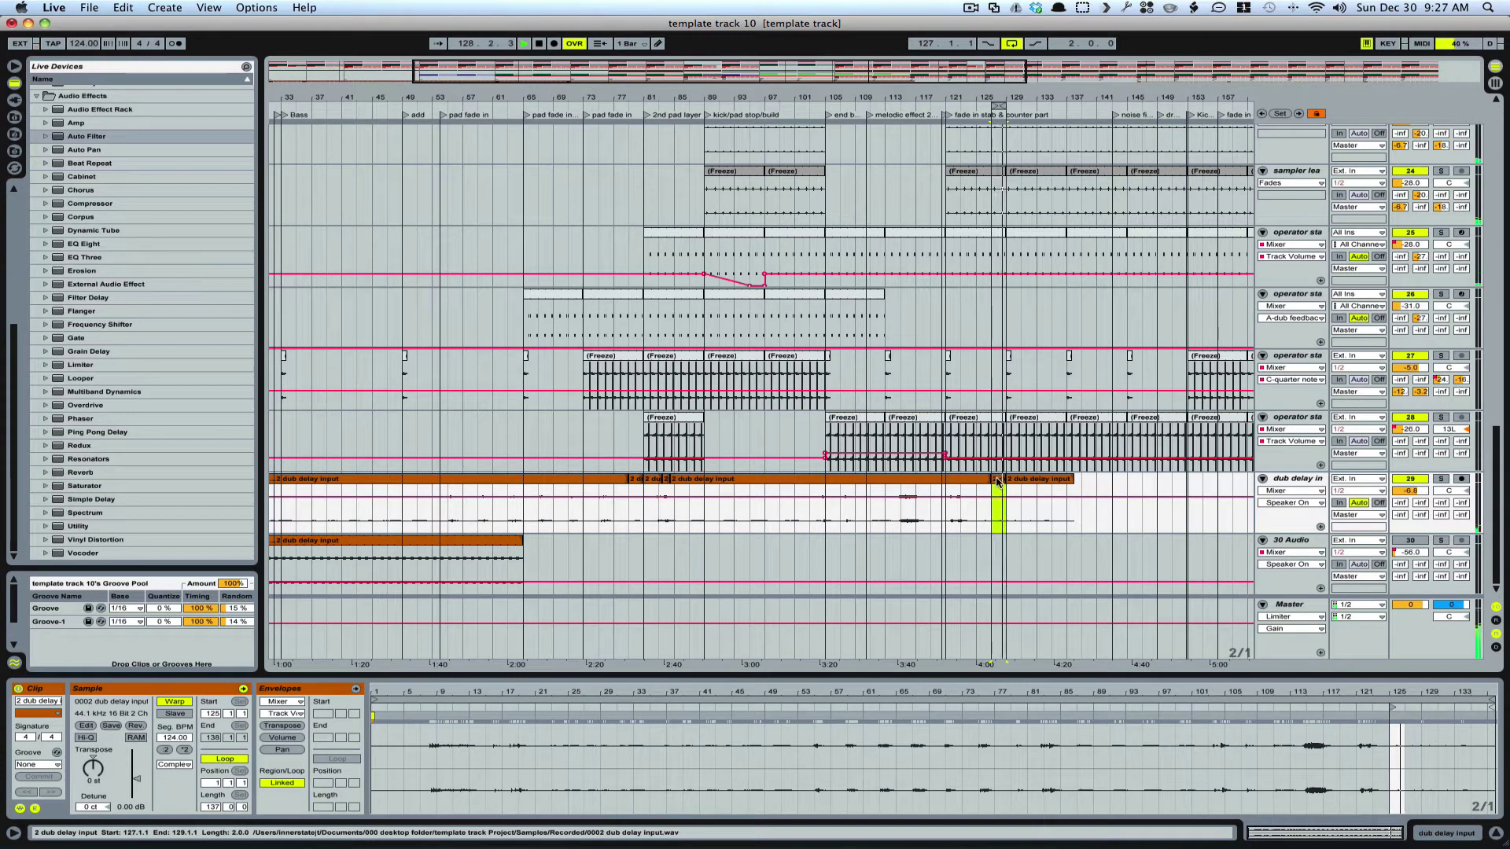
key("space")
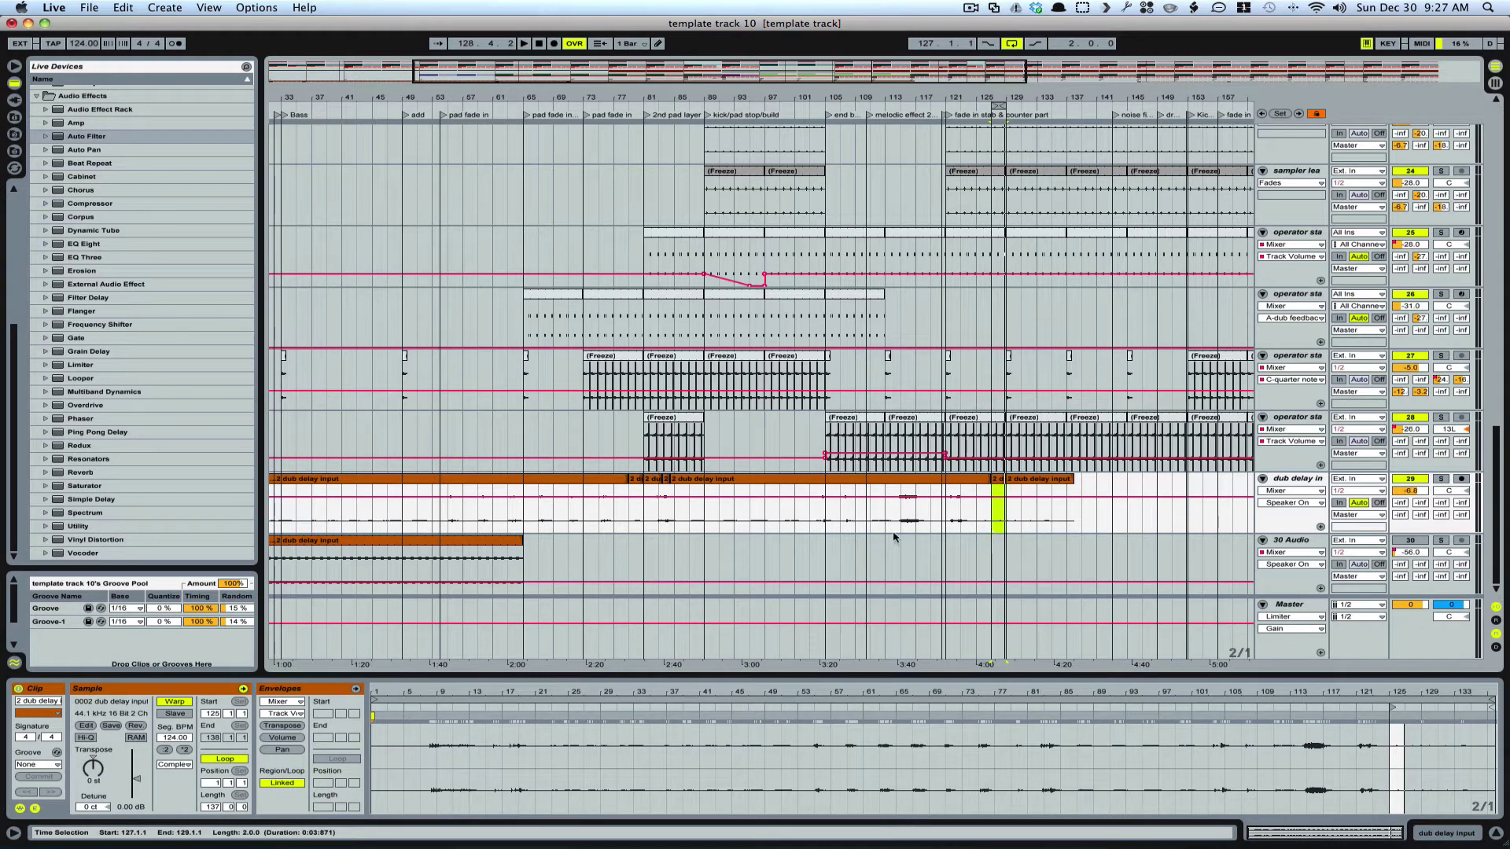
left_click(1409, 479)
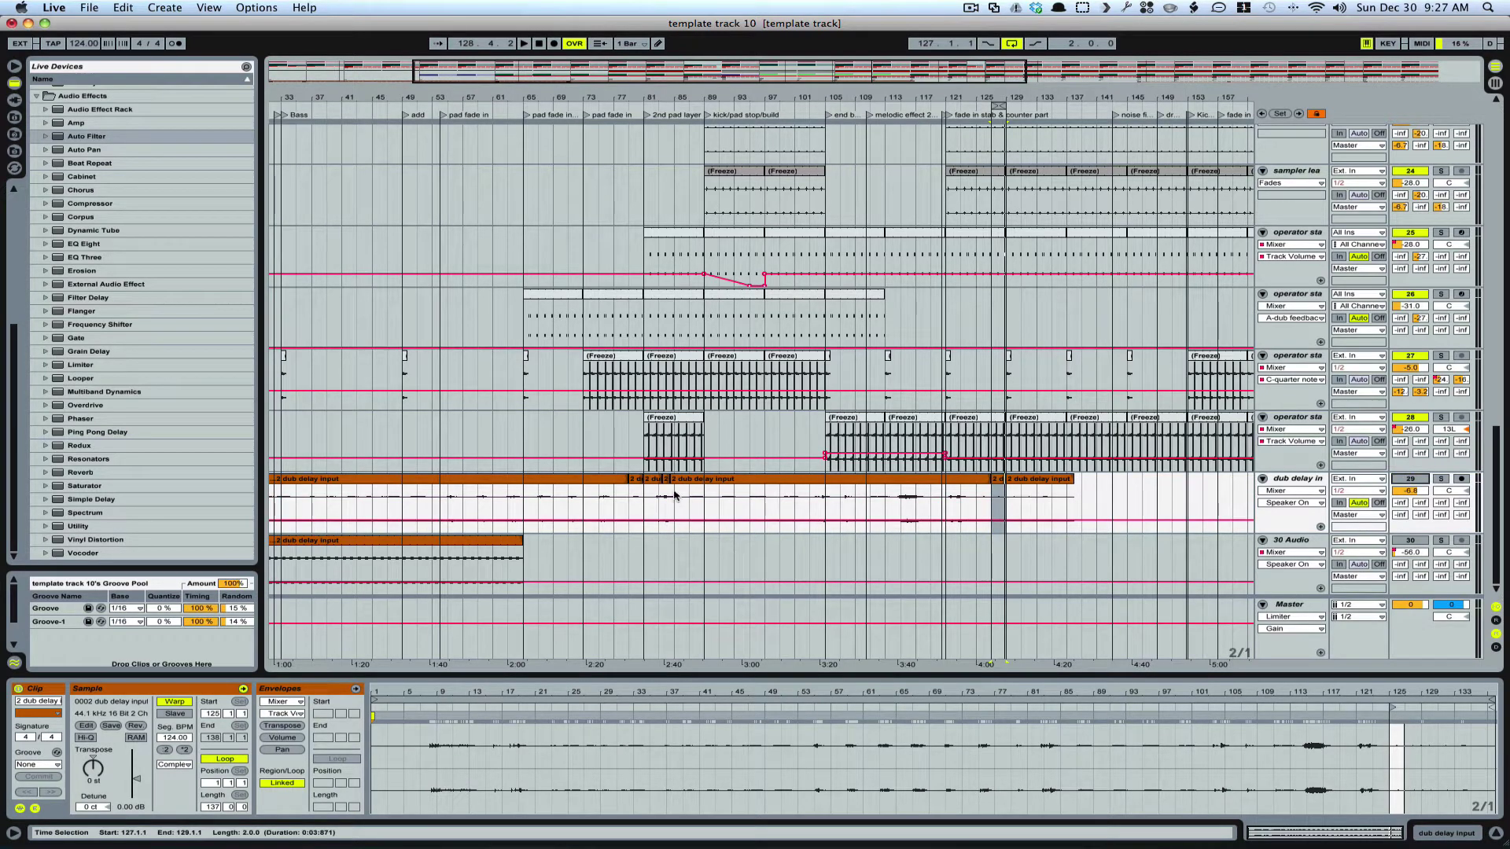
Show the effects of the 30 Audio track and turn off its Grain Delay and Auto Filter
left_click(307, 542)
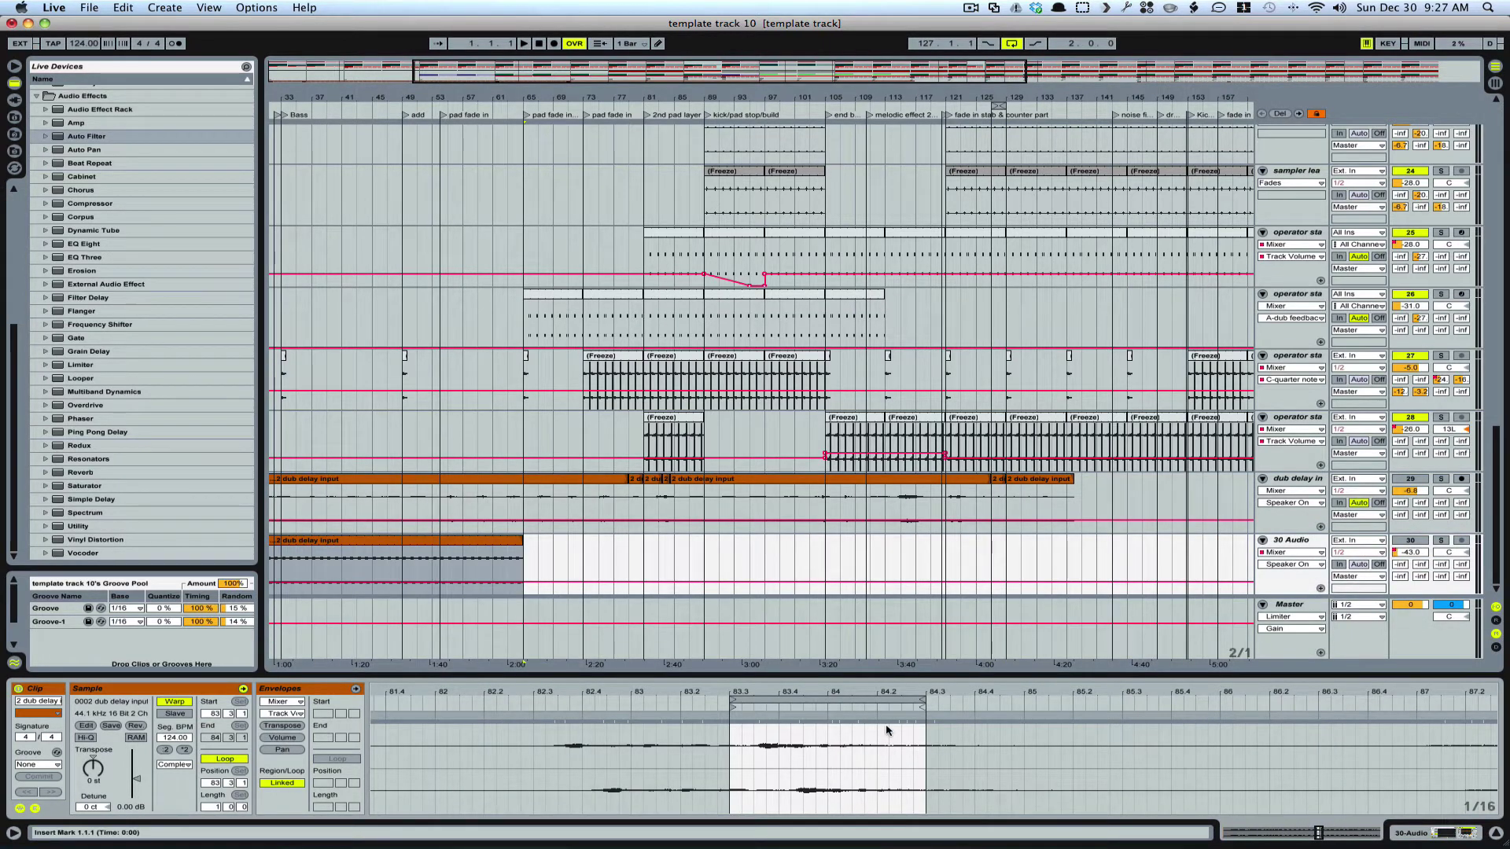
left_click(1307, 544)
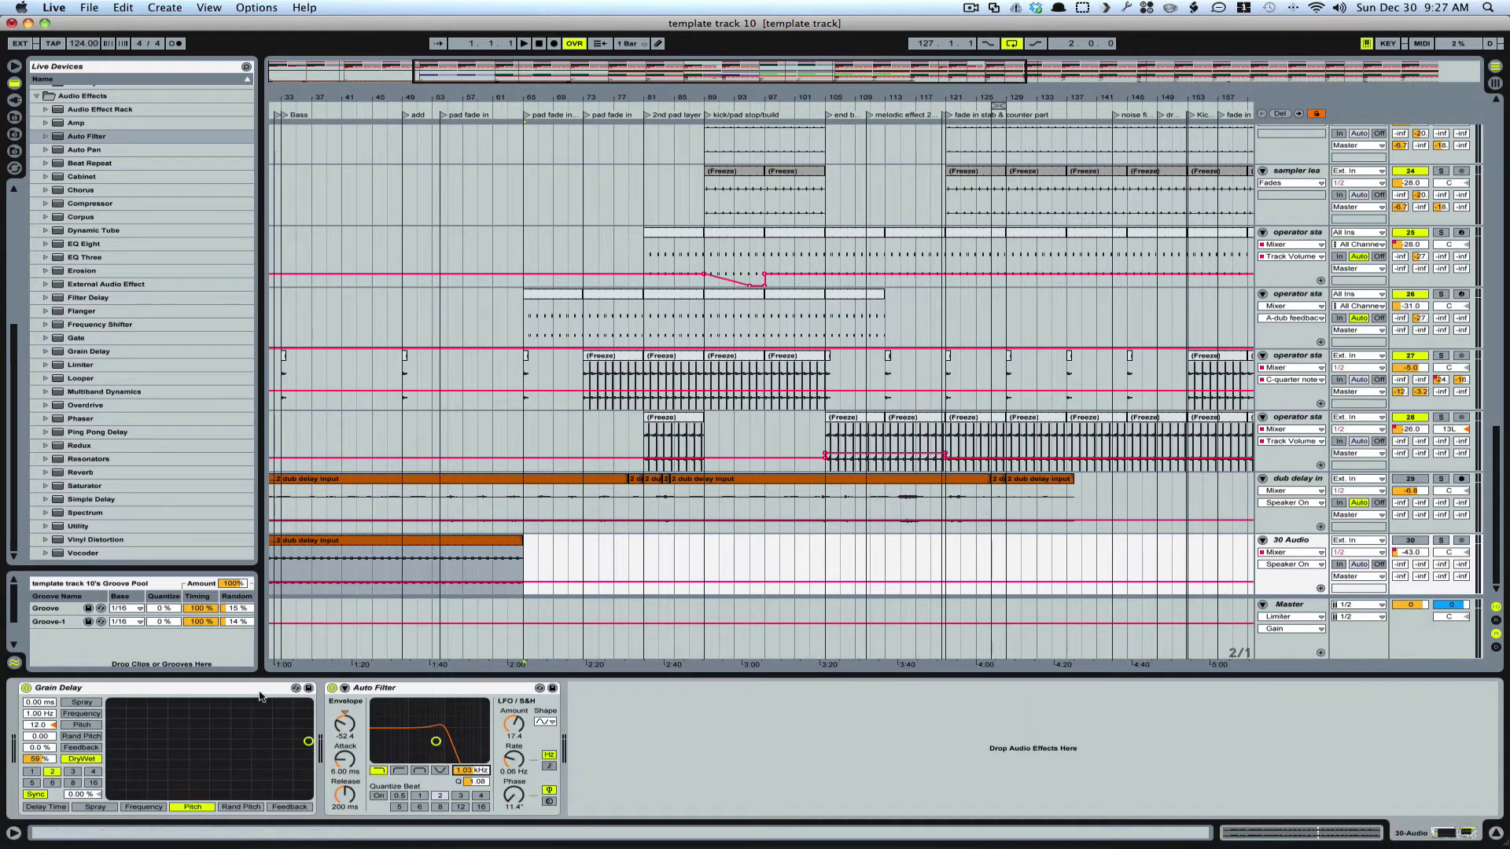
left_click(326, 691)
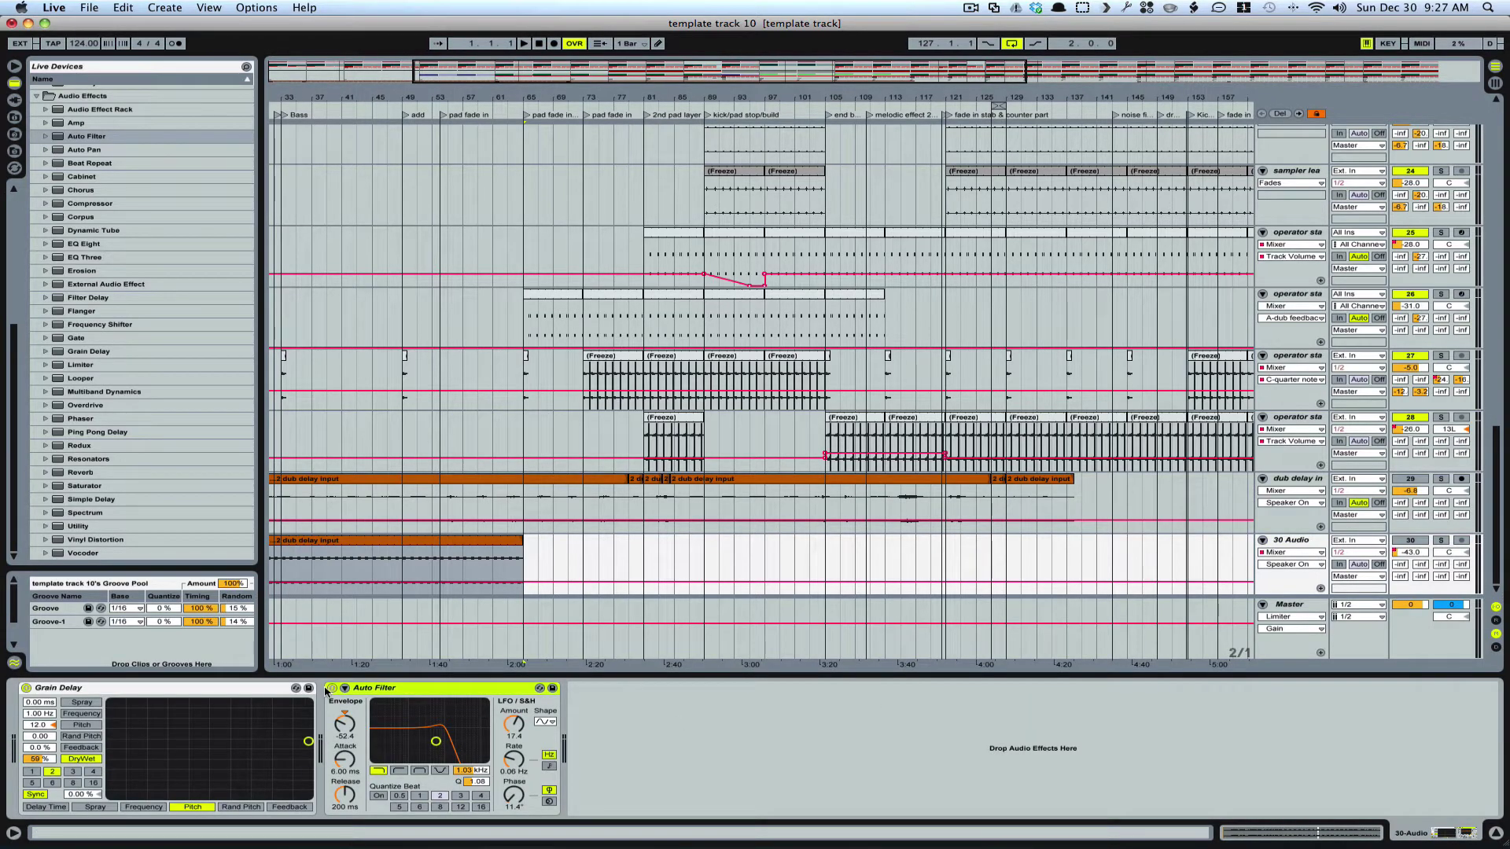
left_click(26, 688)
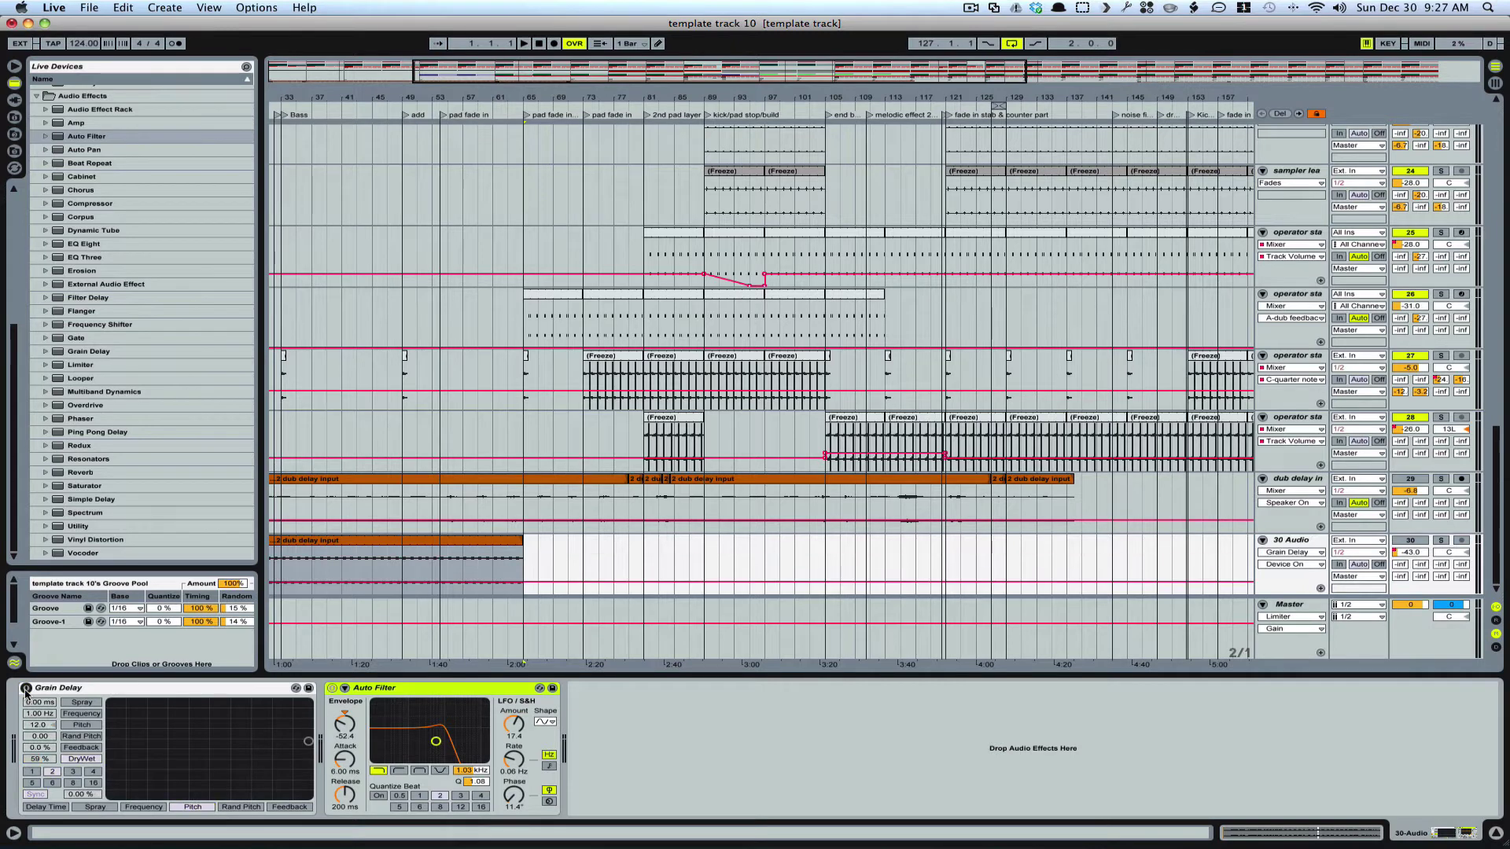
left_click(26, 689)
left_click(331, 688)
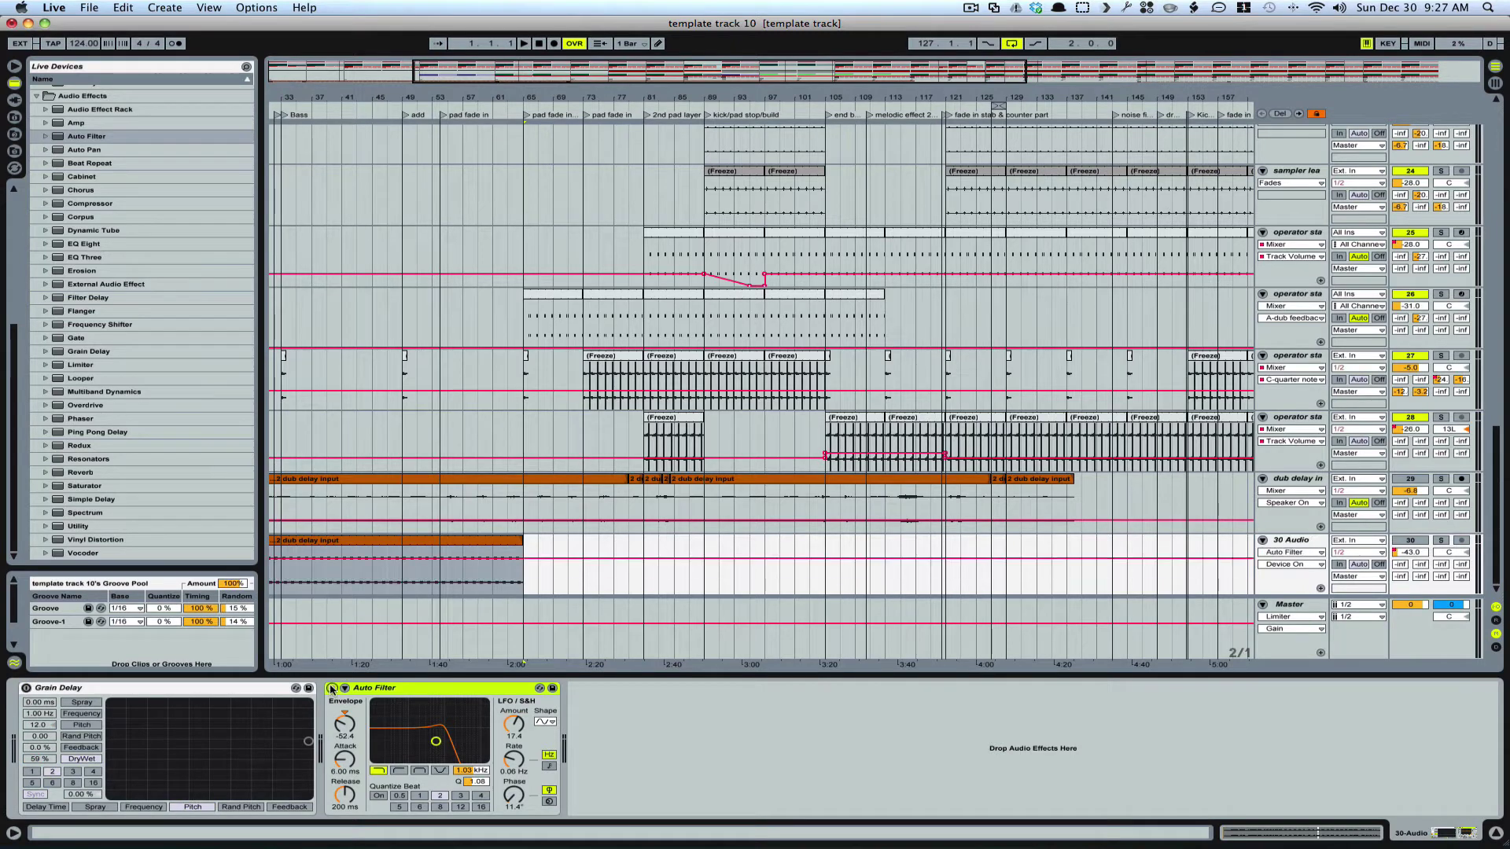
left_click(331, 689)
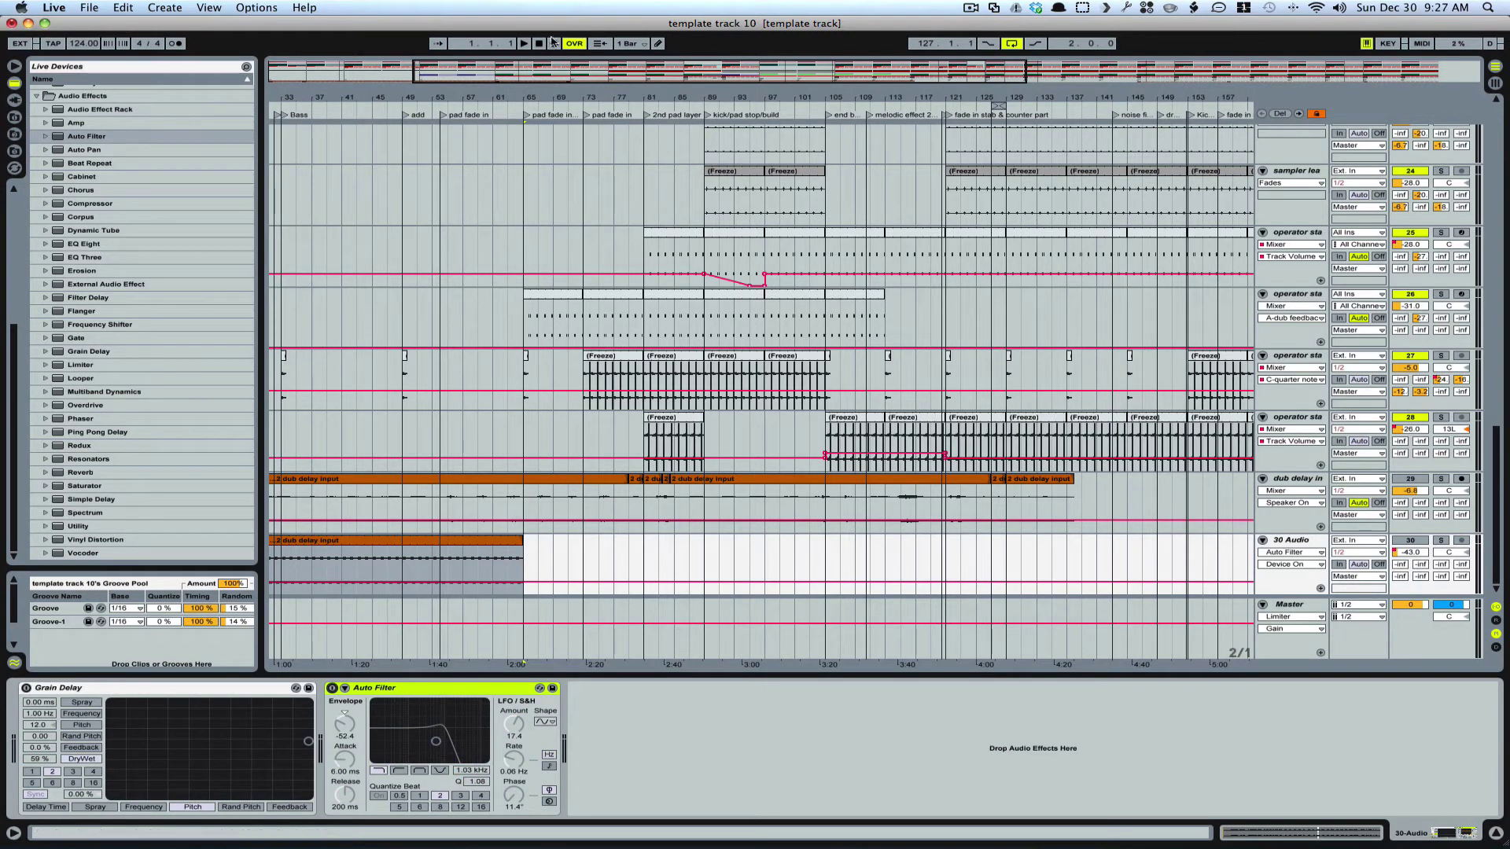
Play the arrangement from the start without the two effects and show the volume automation of the 30 Audio track
left_click(538, 43)
left_click(524, 43)
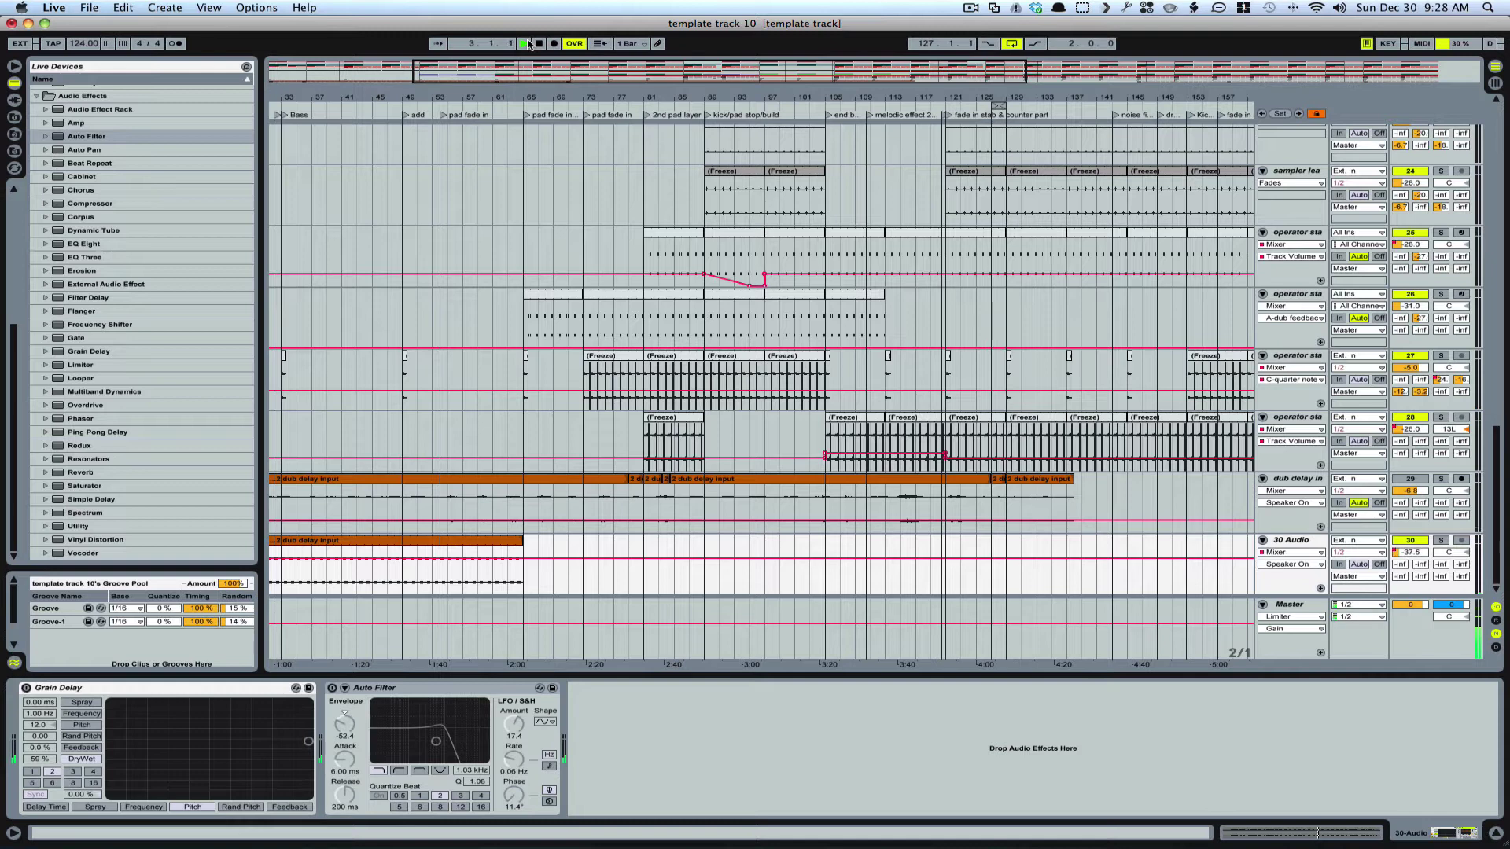
left_click(1406, 552)
left_click_drag(1406, 554, 1406, 550)
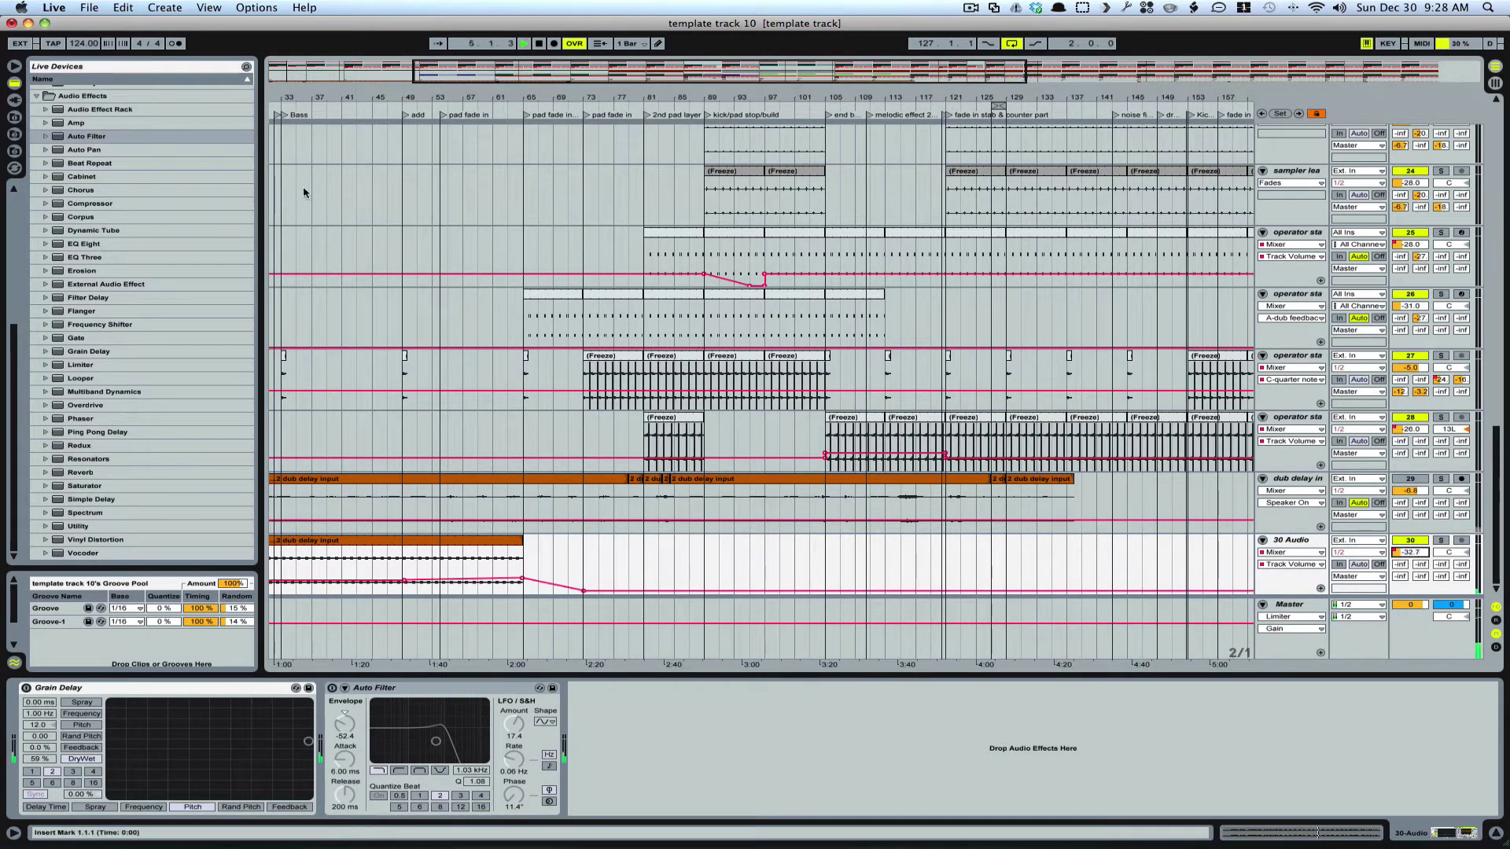
scroll(280, 92, "left", 10)
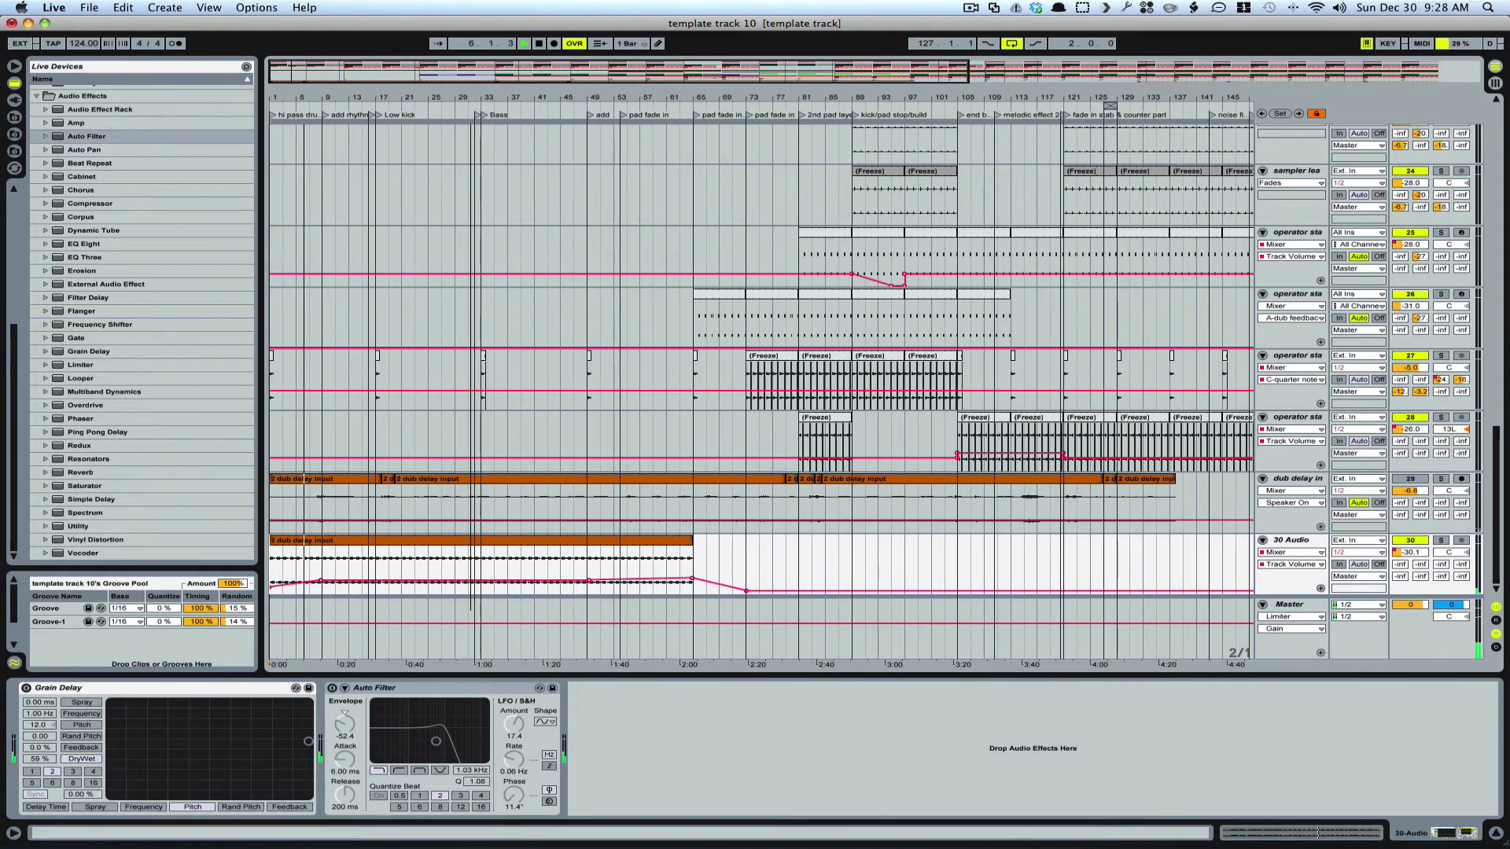
mouse_move(690, 583)
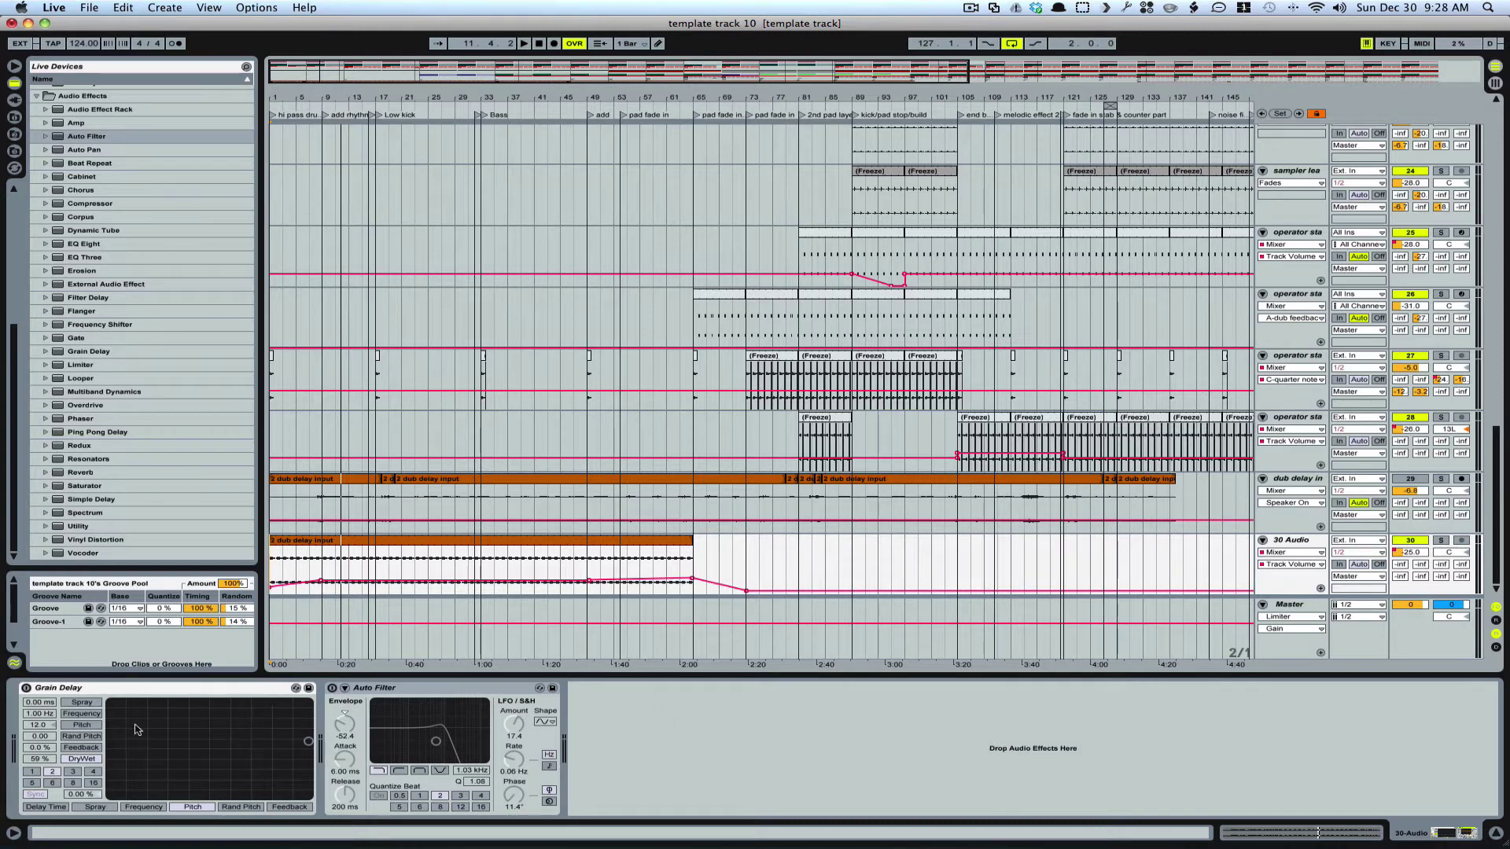
Turn on Grain Delay on the 30 Audio track, assign Rand Pitch to its vertical axis, and start playback
left_click(71, 701)
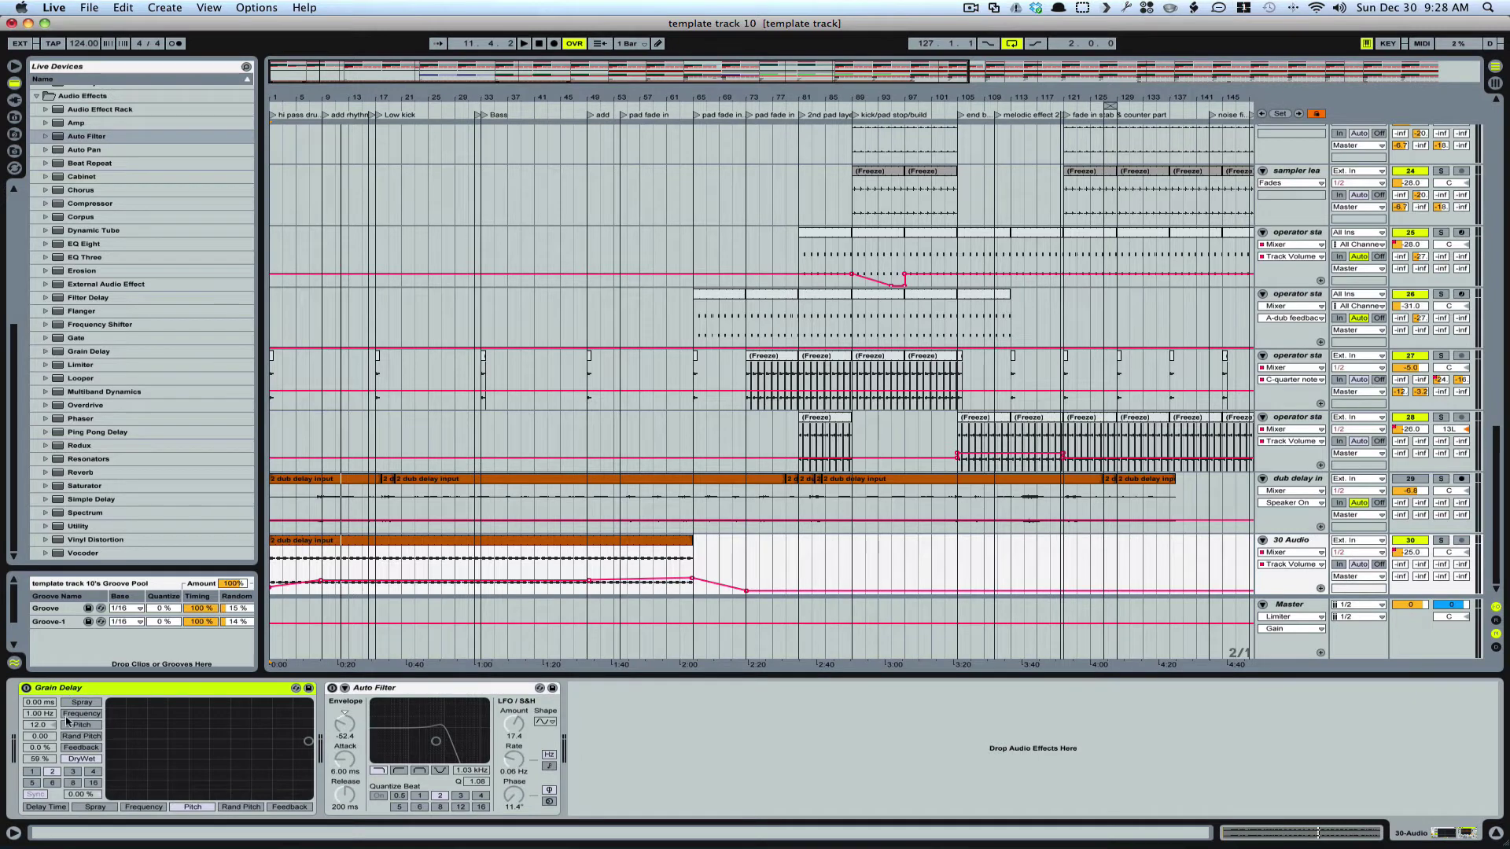
left_click(26, 688)
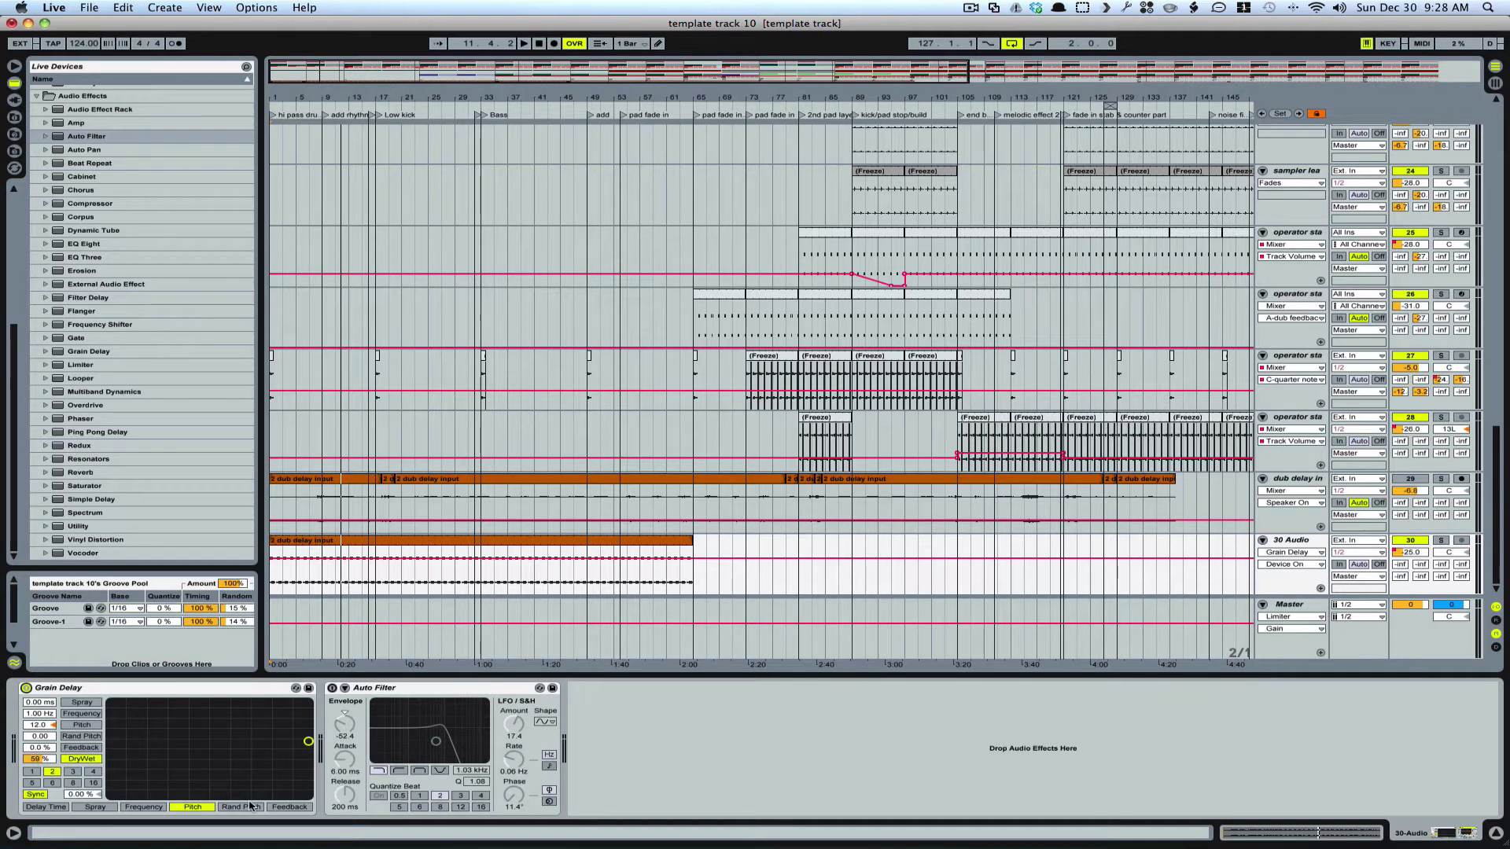
left_click(90, 726)
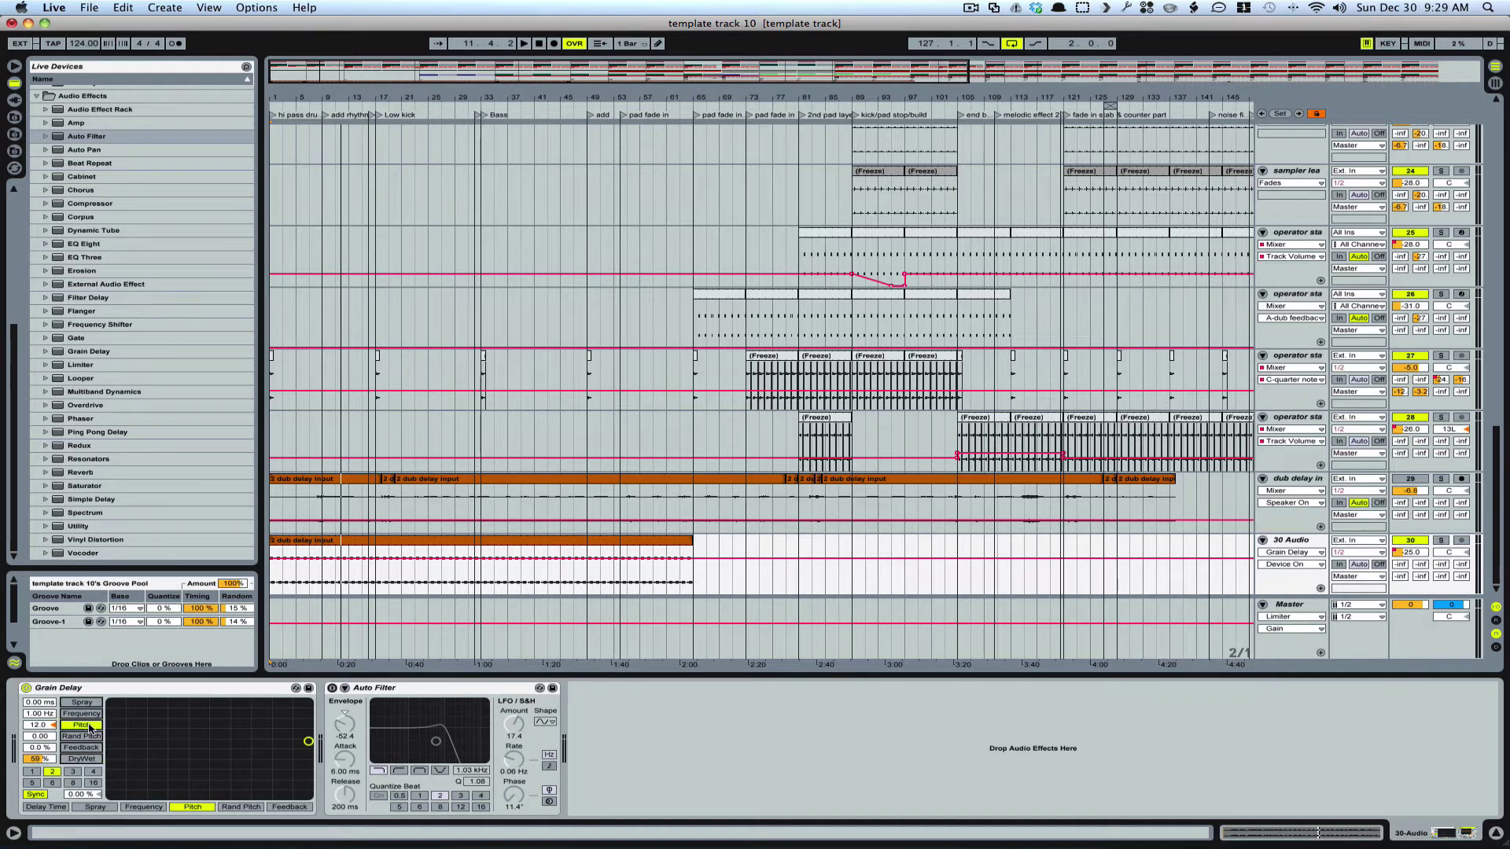
left_click(82, 713)
left_click(89, 725)
left_click(82, 737)
key("space")
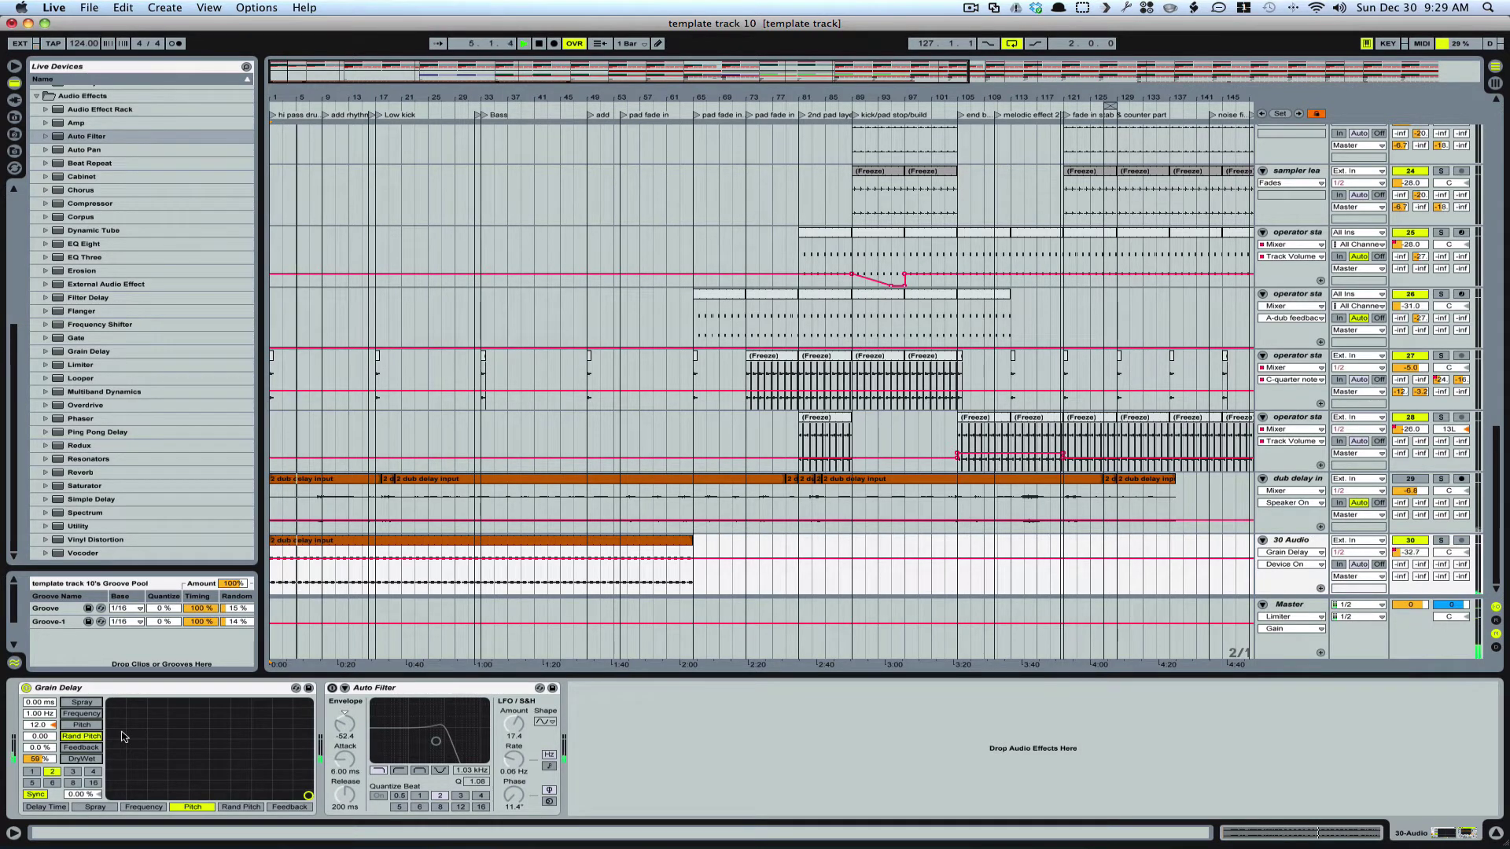
Compare the playback with Grain Delay off and on, and turn Auto Filter back on
left_click(26, 690)
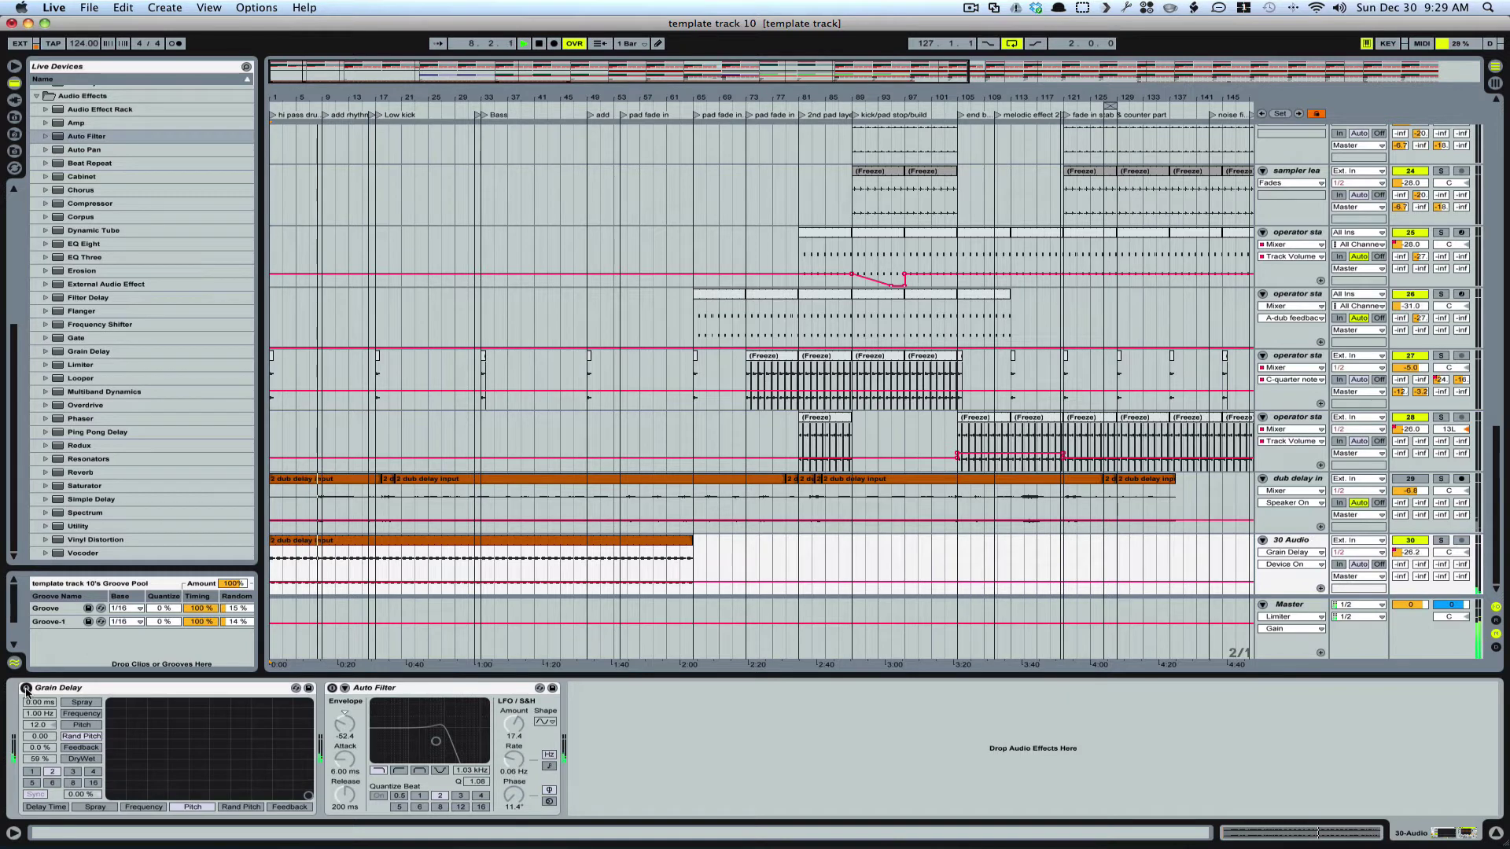
left_click(26, 690)
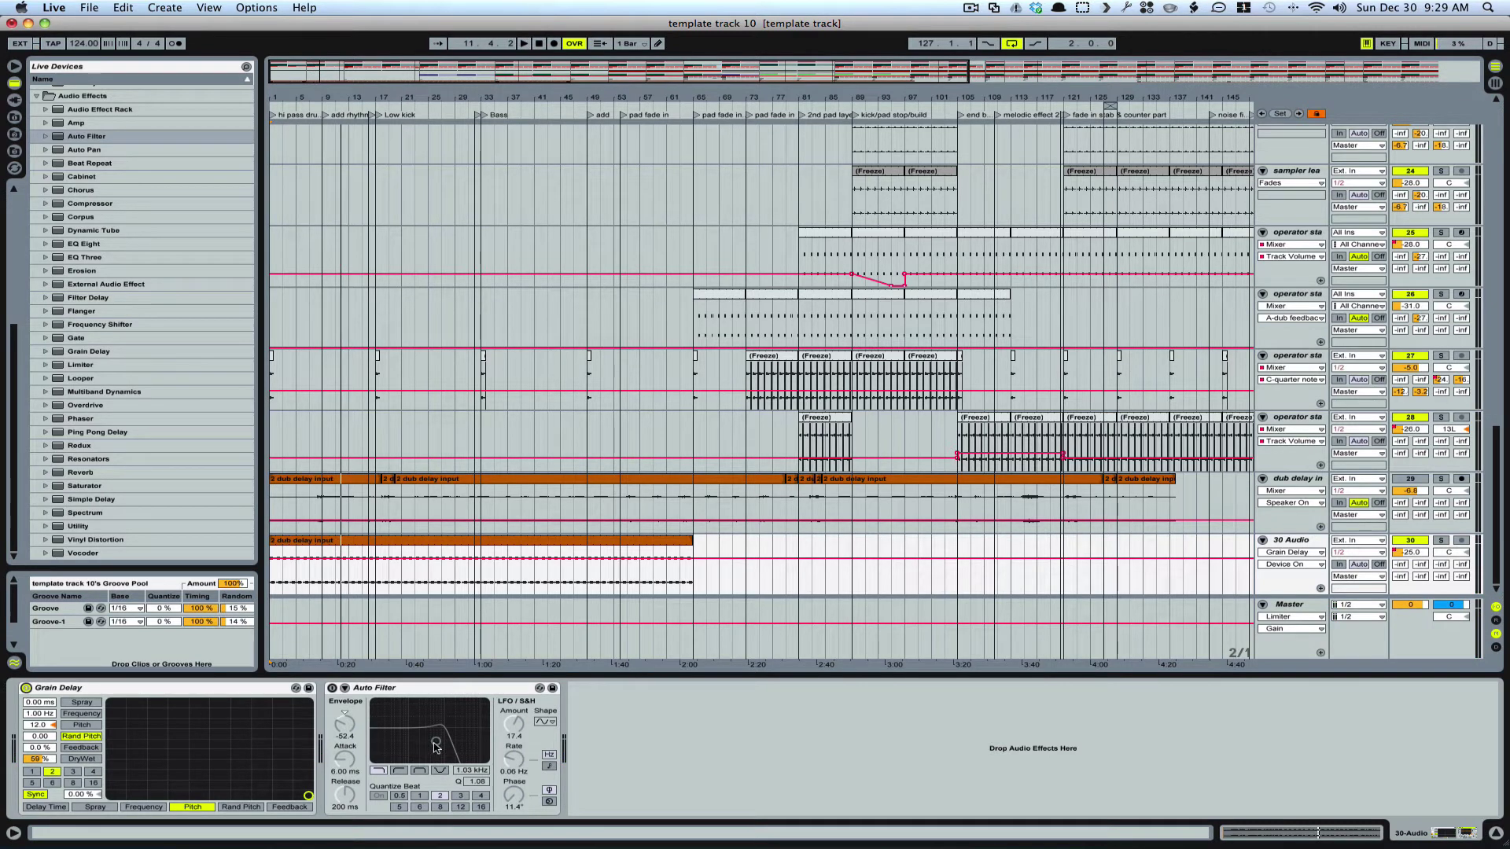
left_click(331, 690)
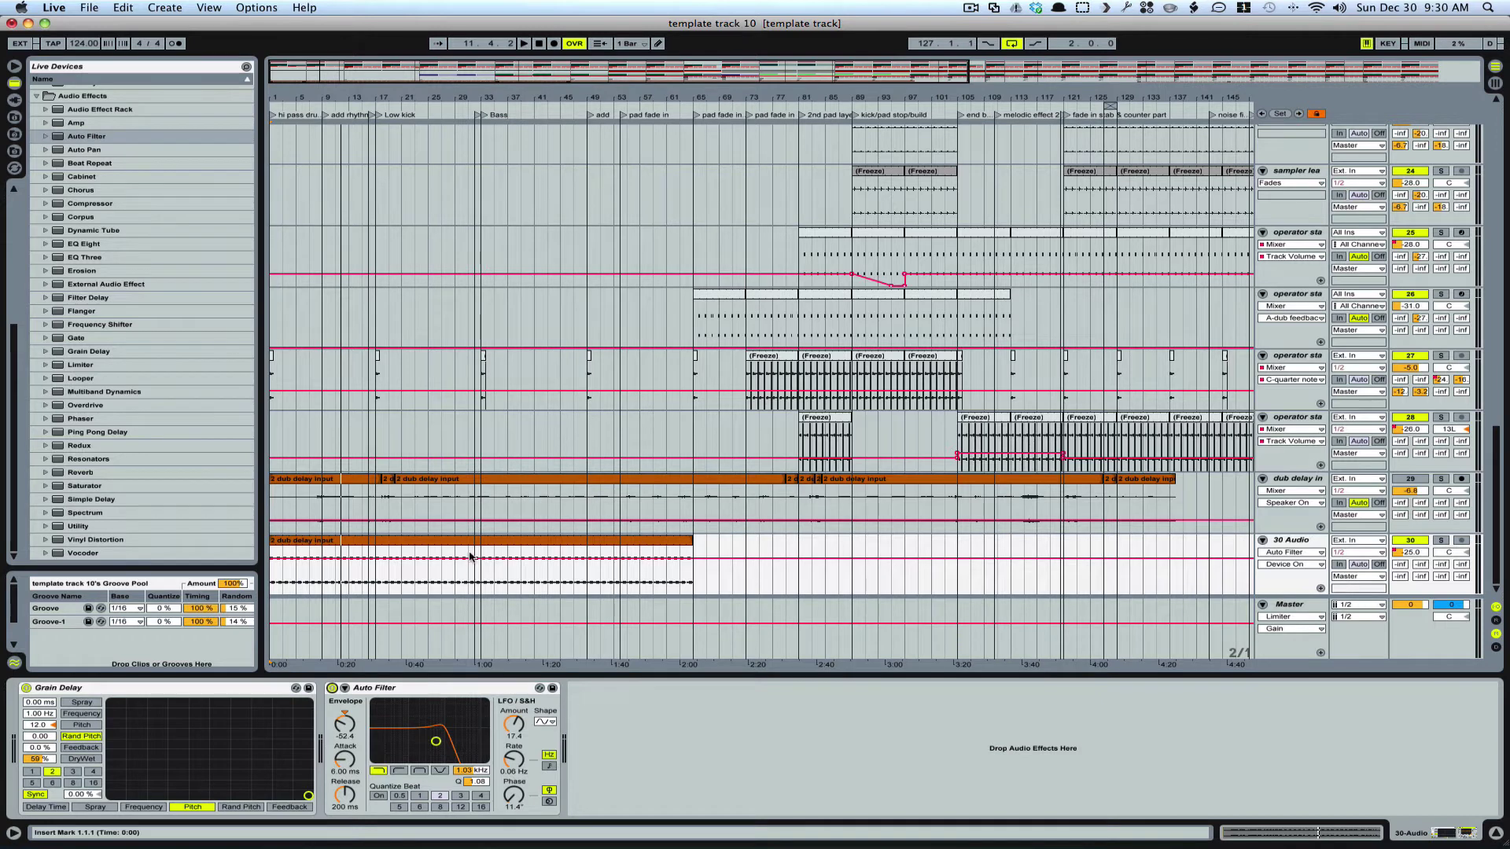
Play the arrangement from the start with both effects on, and show the 30 Audio track's volume automation
left_click(538, 43)
left_click(525, 44)
left_click(324, 583)
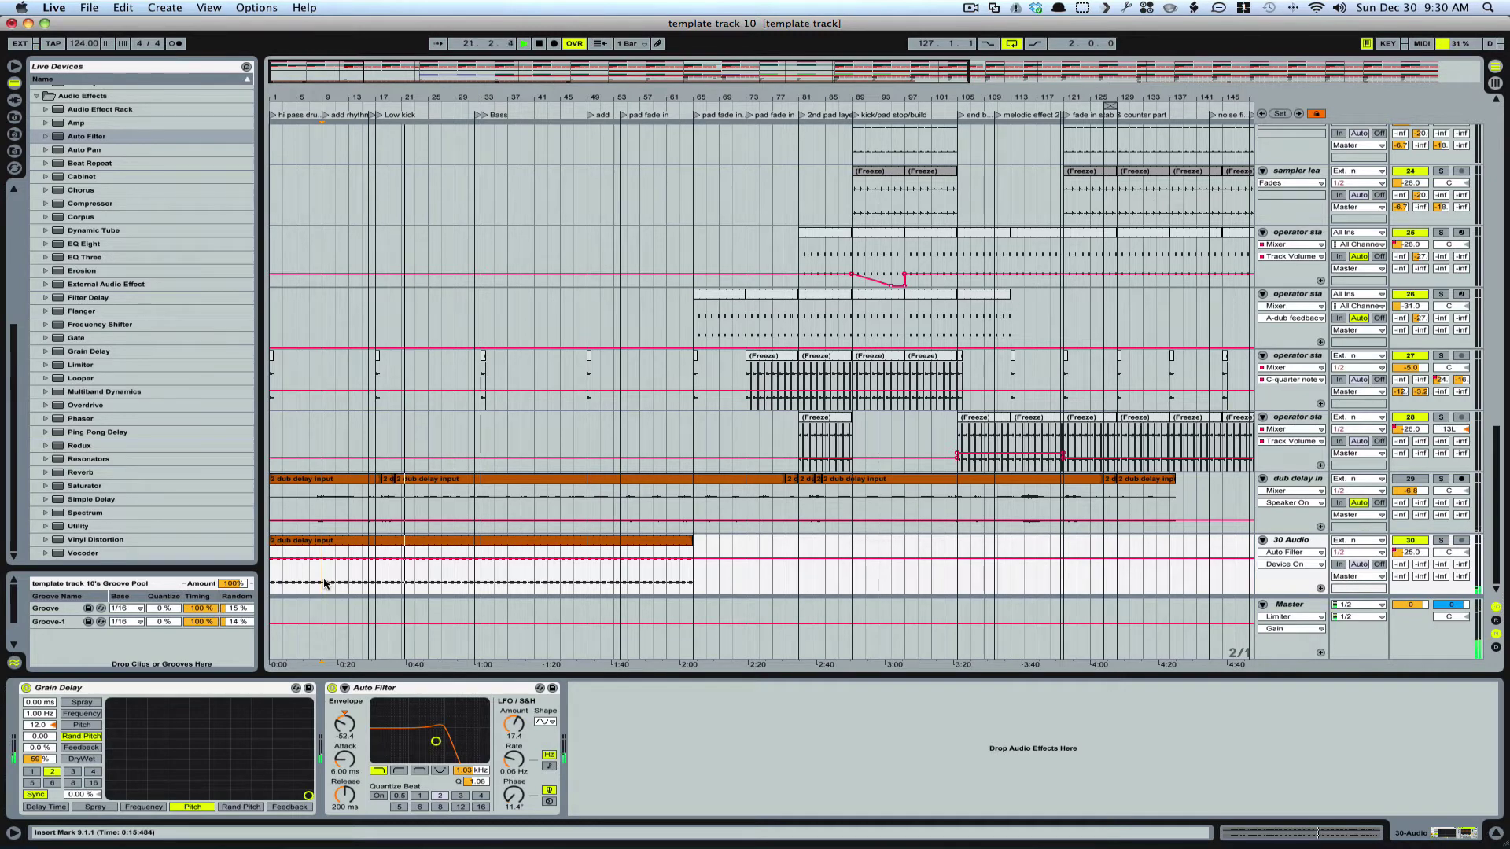
key("space")
key("super+z")
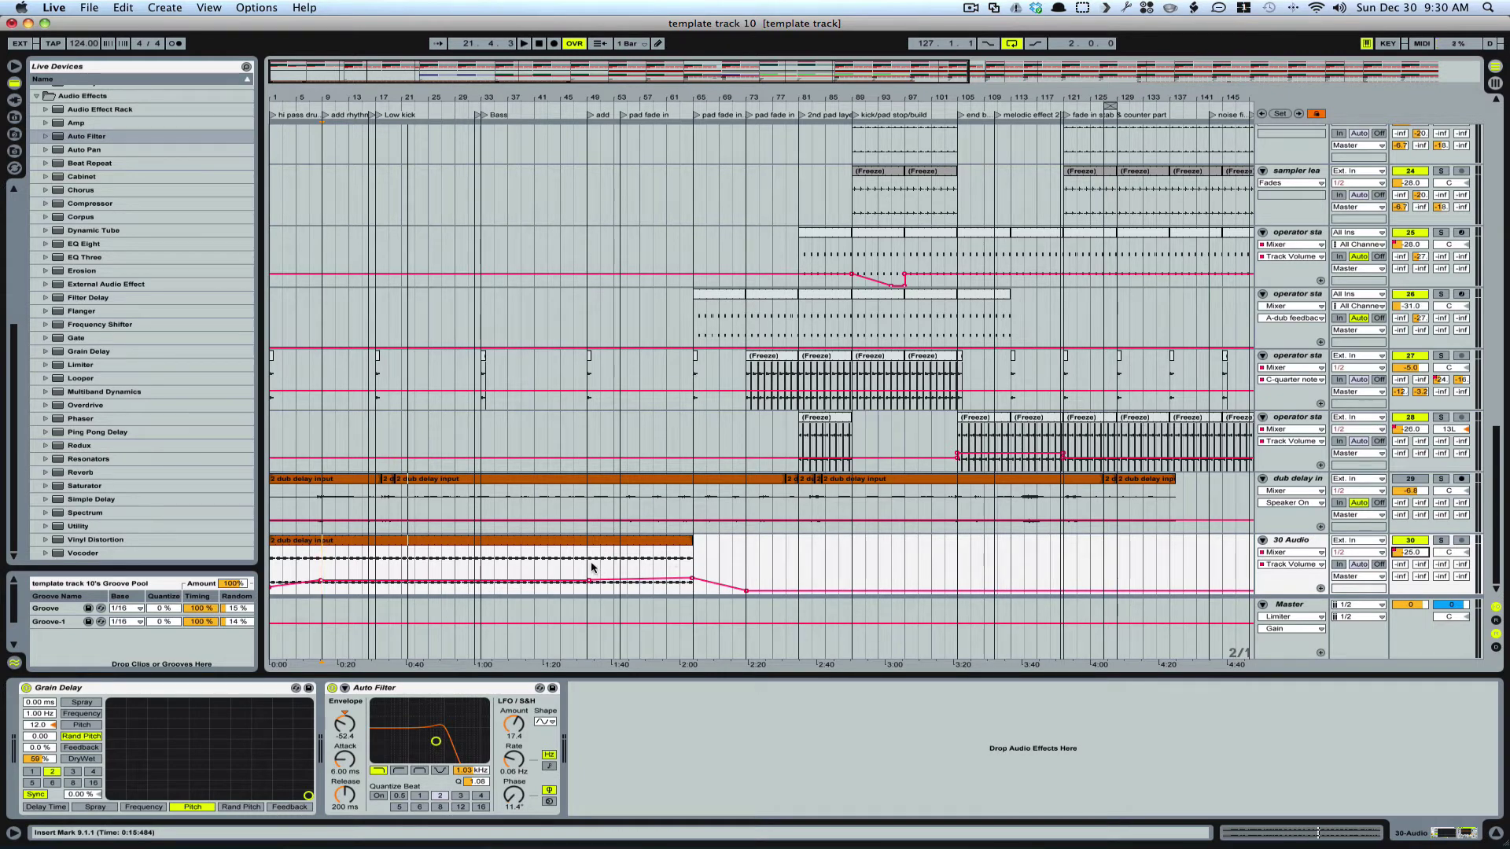
Set the start marker at bar 67 on the 30 Audio track and show the track's second dub delay input clip
left_click(638, 565)
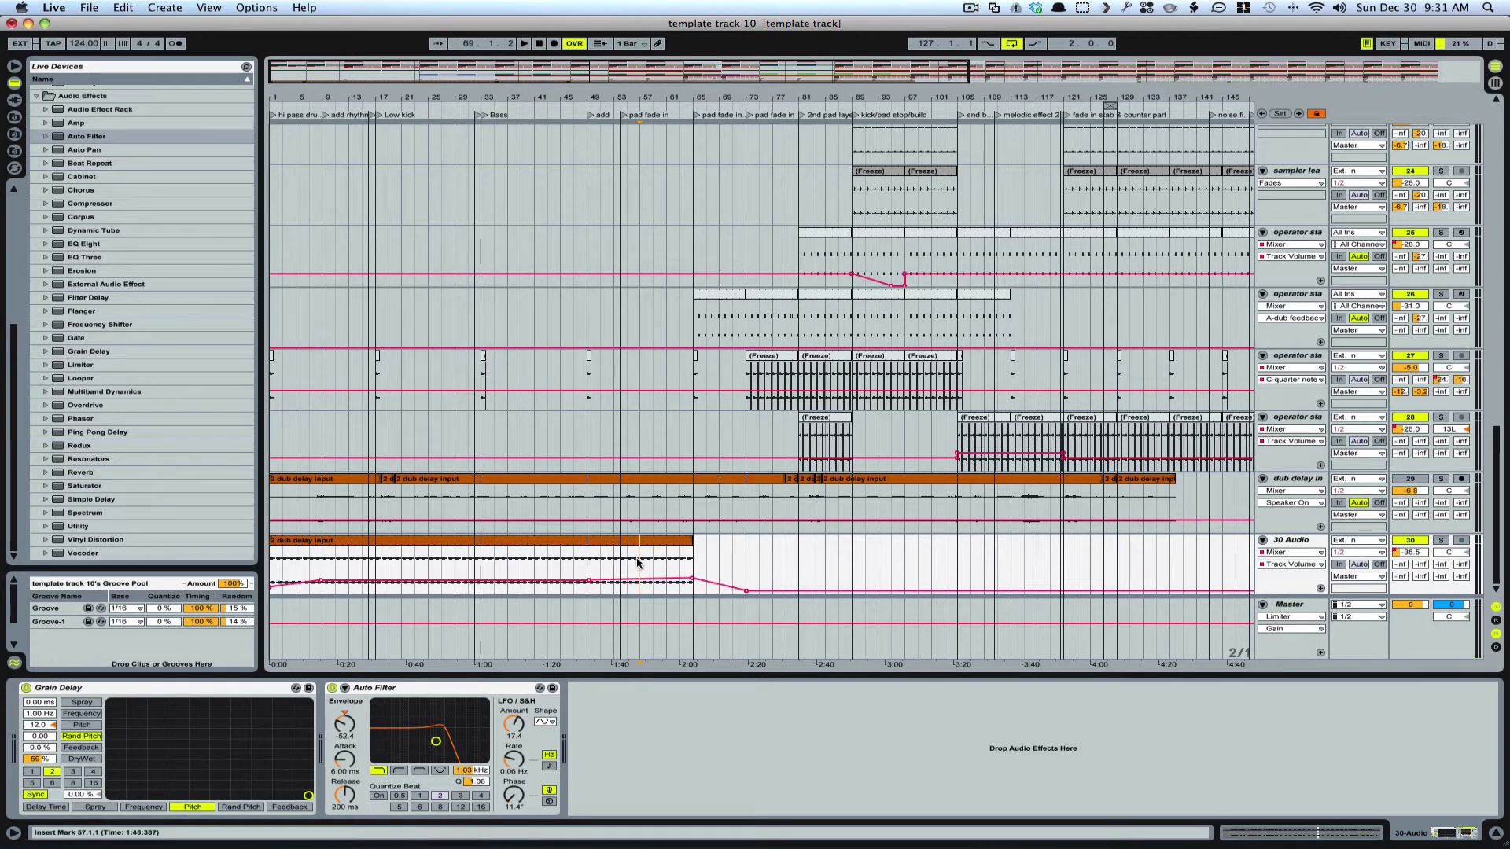
scroll(795, 558, "right", 15)
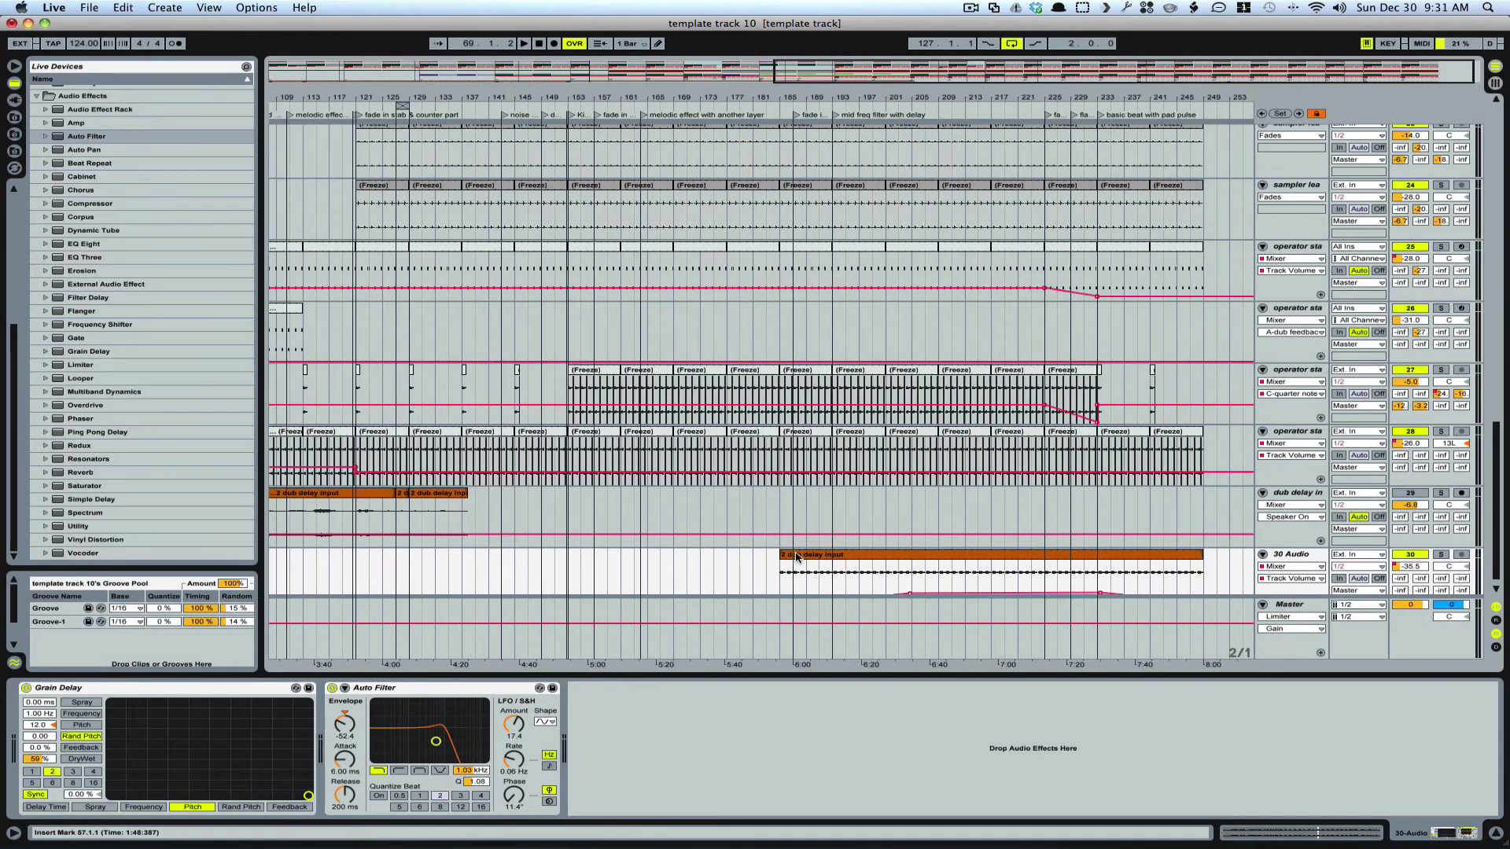
scroll(1099, 493, "down", 2)
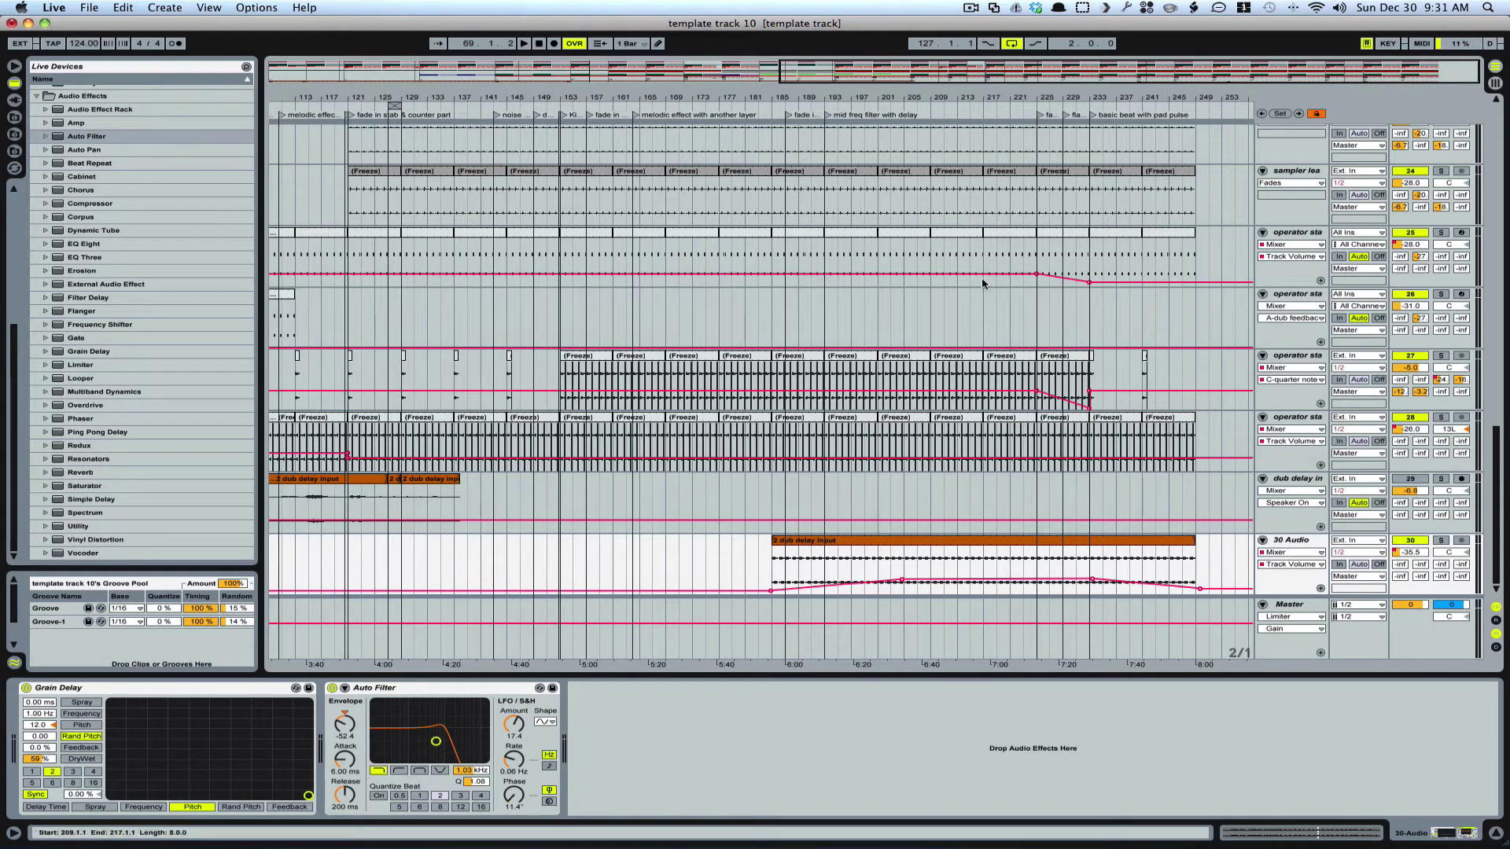
Solo the Whoop track and play it from bar 77 to hear its volume fade-in
scroll(1001, 451, "up", 5)
scroll(1001, 450, "left", 3)
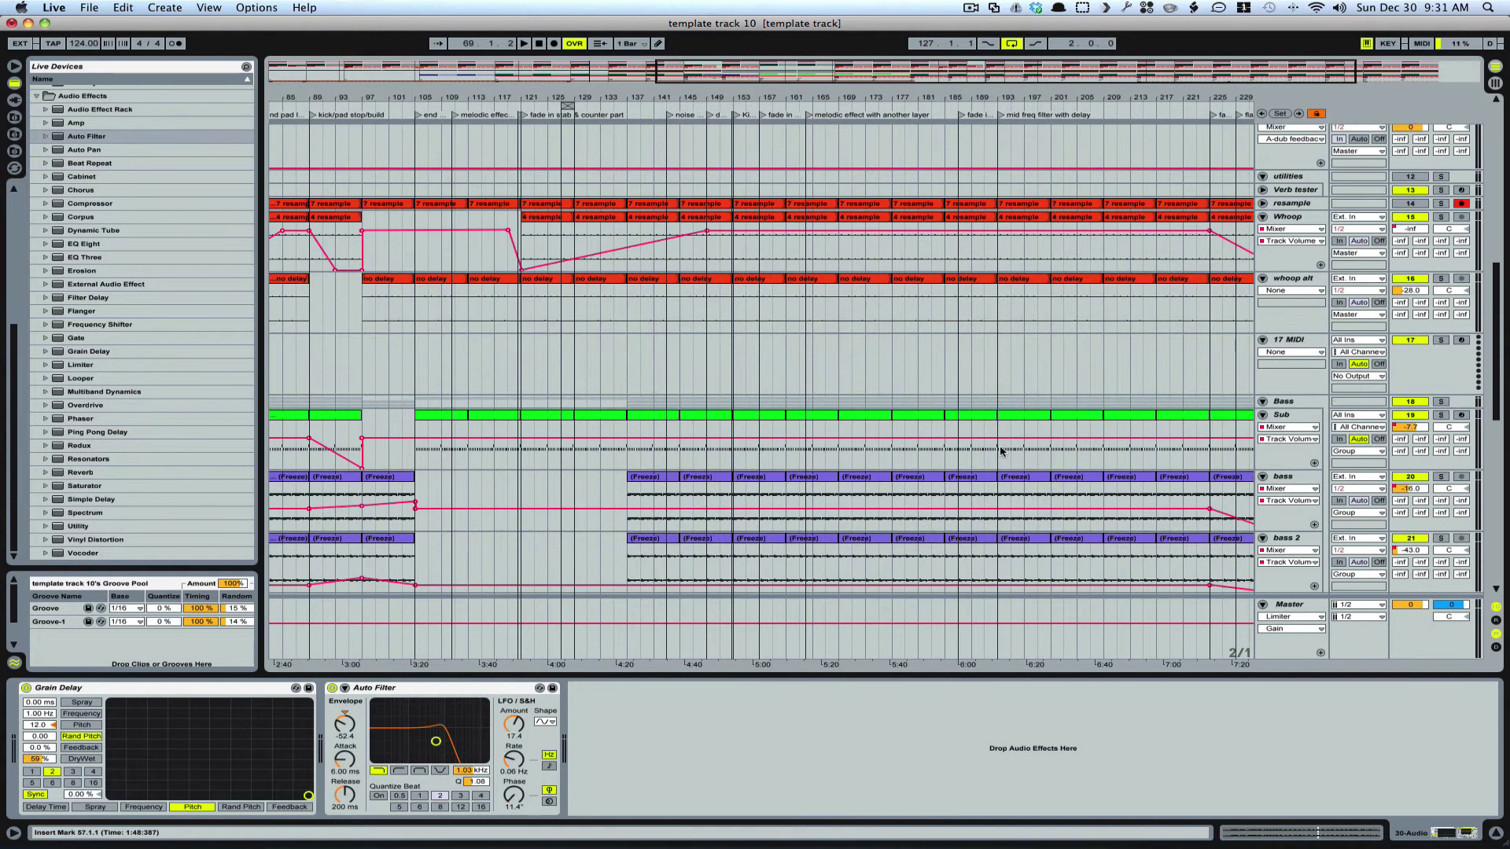
scroll(1001, 451, "left", 1)
scroll(452, 264, "left", 4)
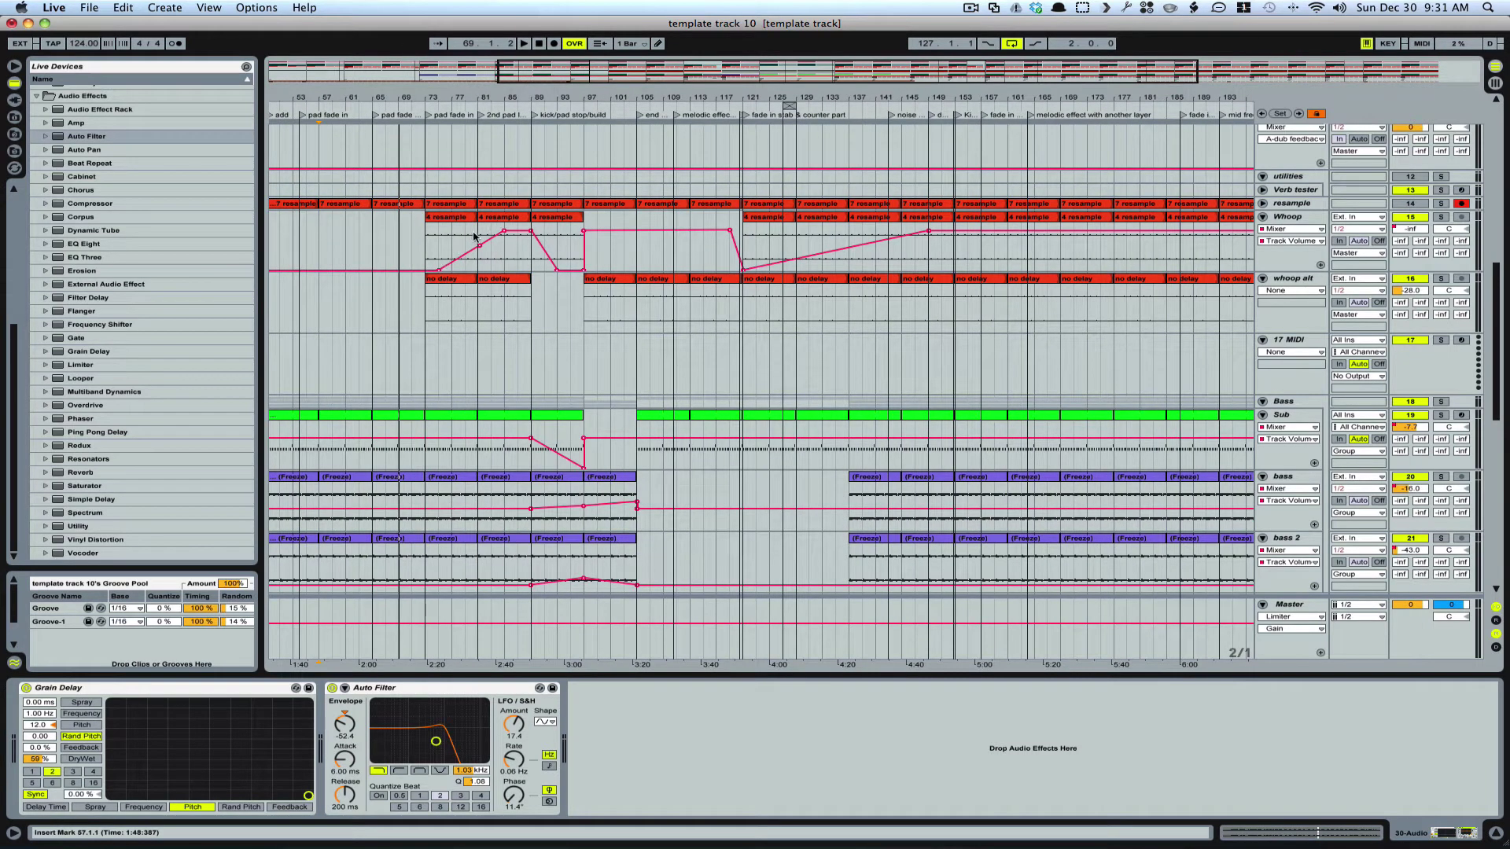
key("space")
left_click(452, 241)
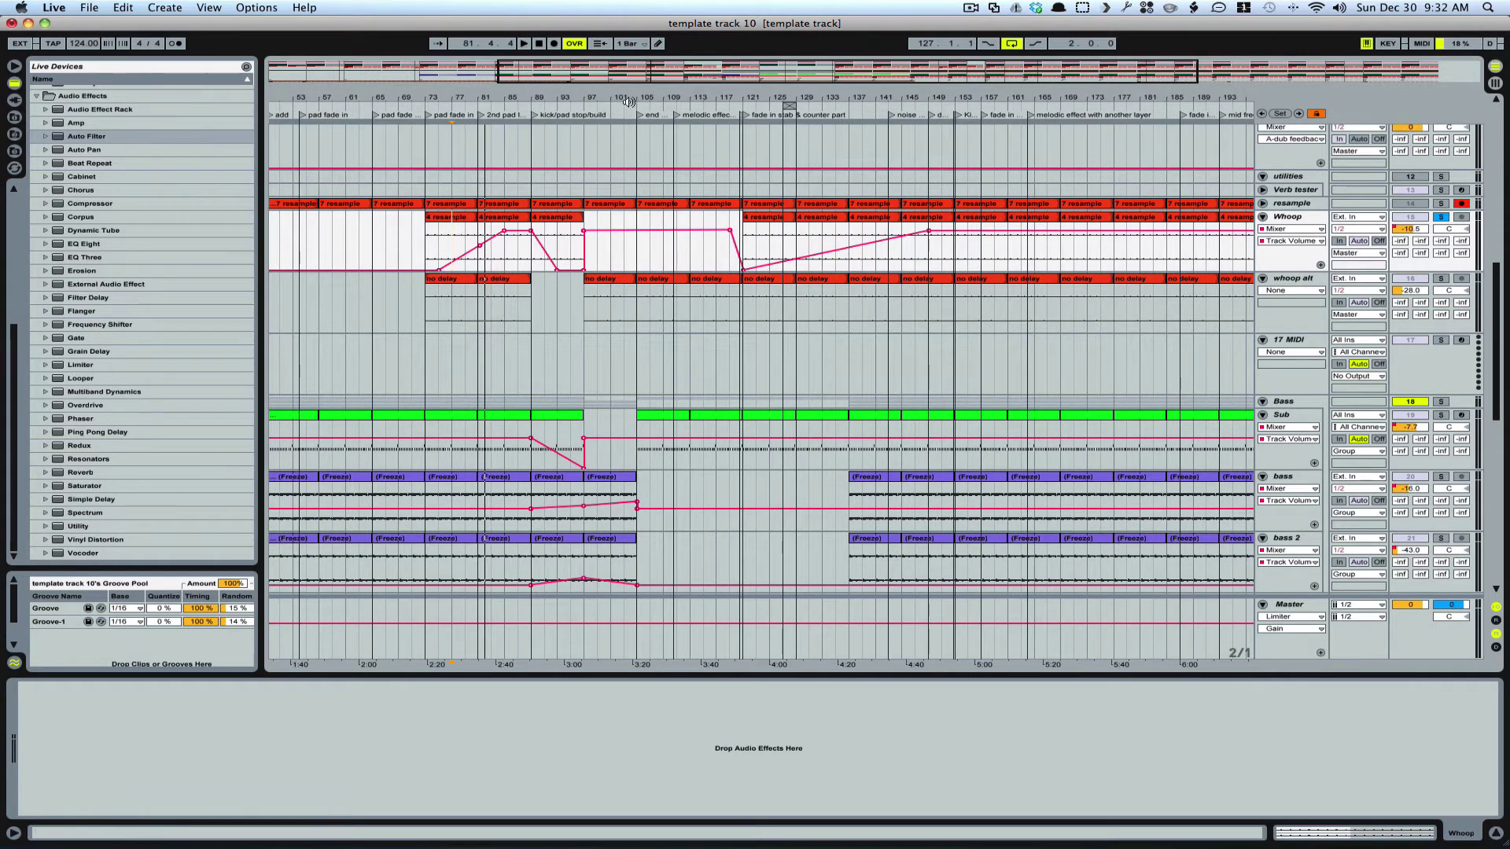
Play the whole arrangement from the start with all tracks active and examine the tracks from the Drums group down to the sampler leads
left_click_drag(630, 105, 641, 103)
scroll(542, 330, "down", 10)
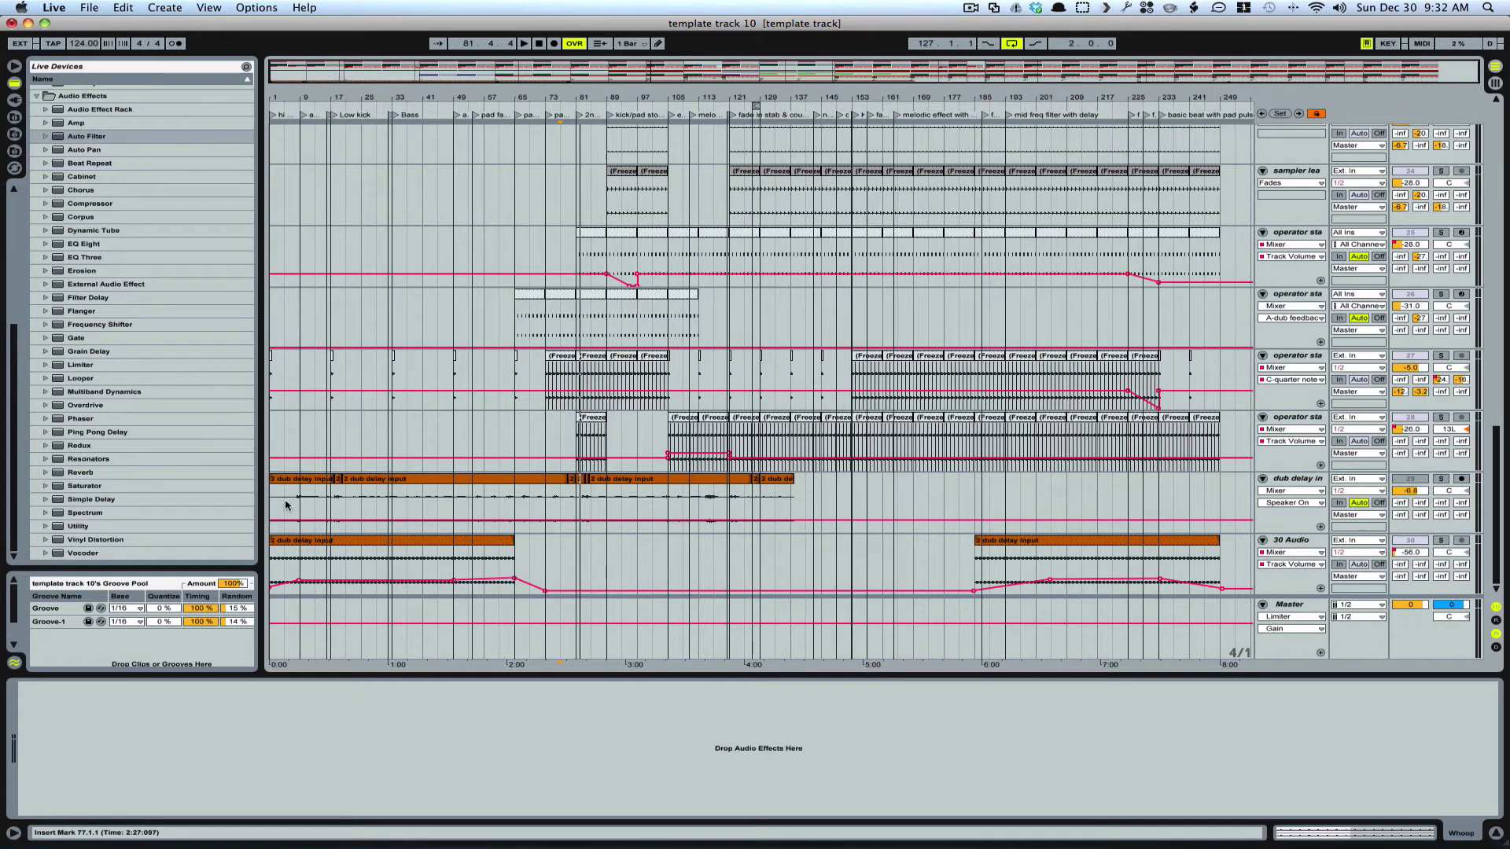
scroll(983, 135, "up", 5)
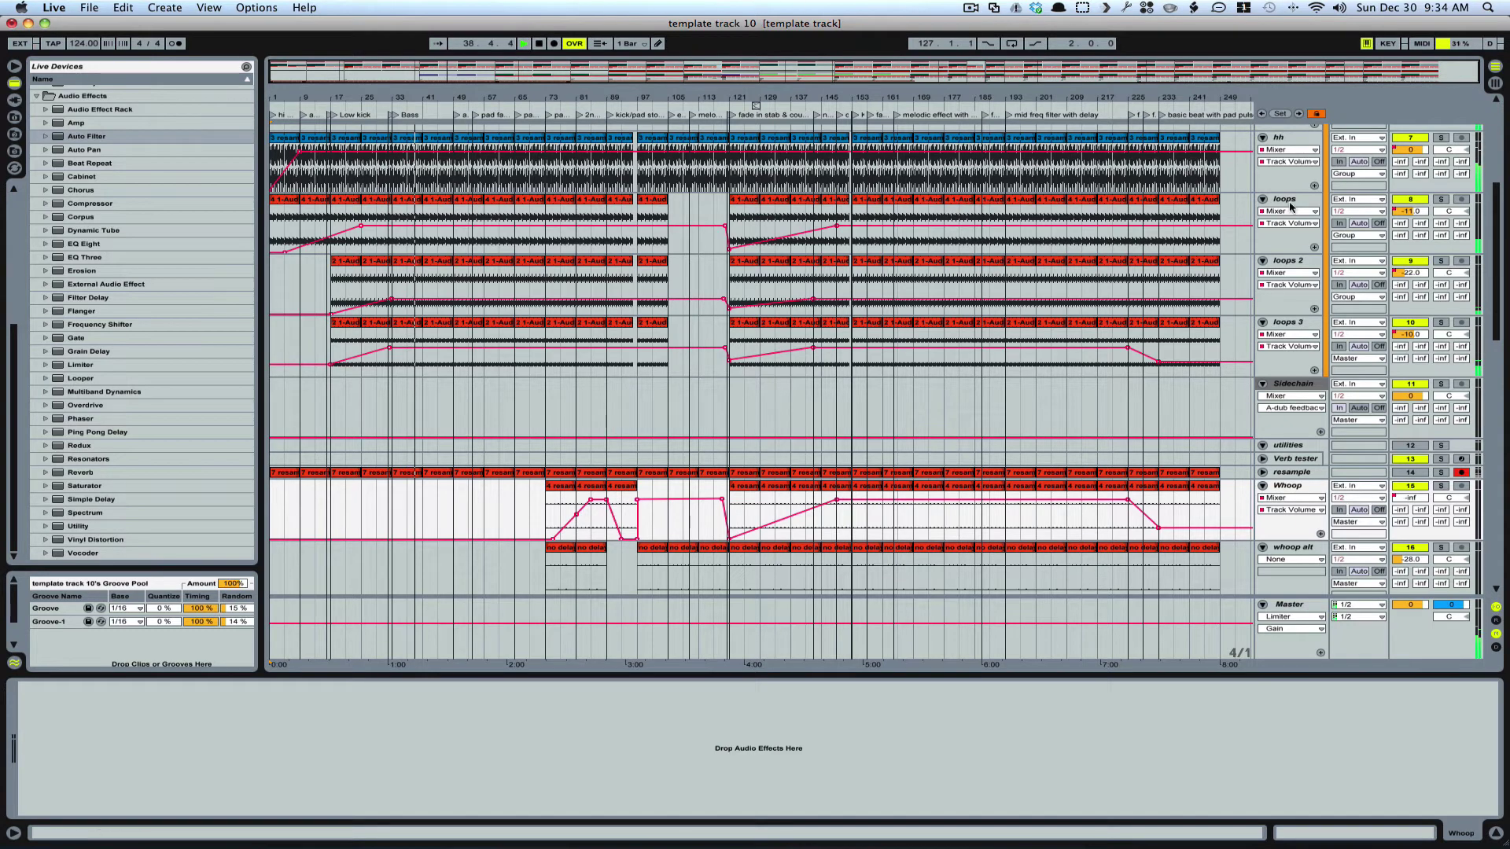
scroll(1290, 207, "up", 2)
scroll(1291, 207, "up", 5)
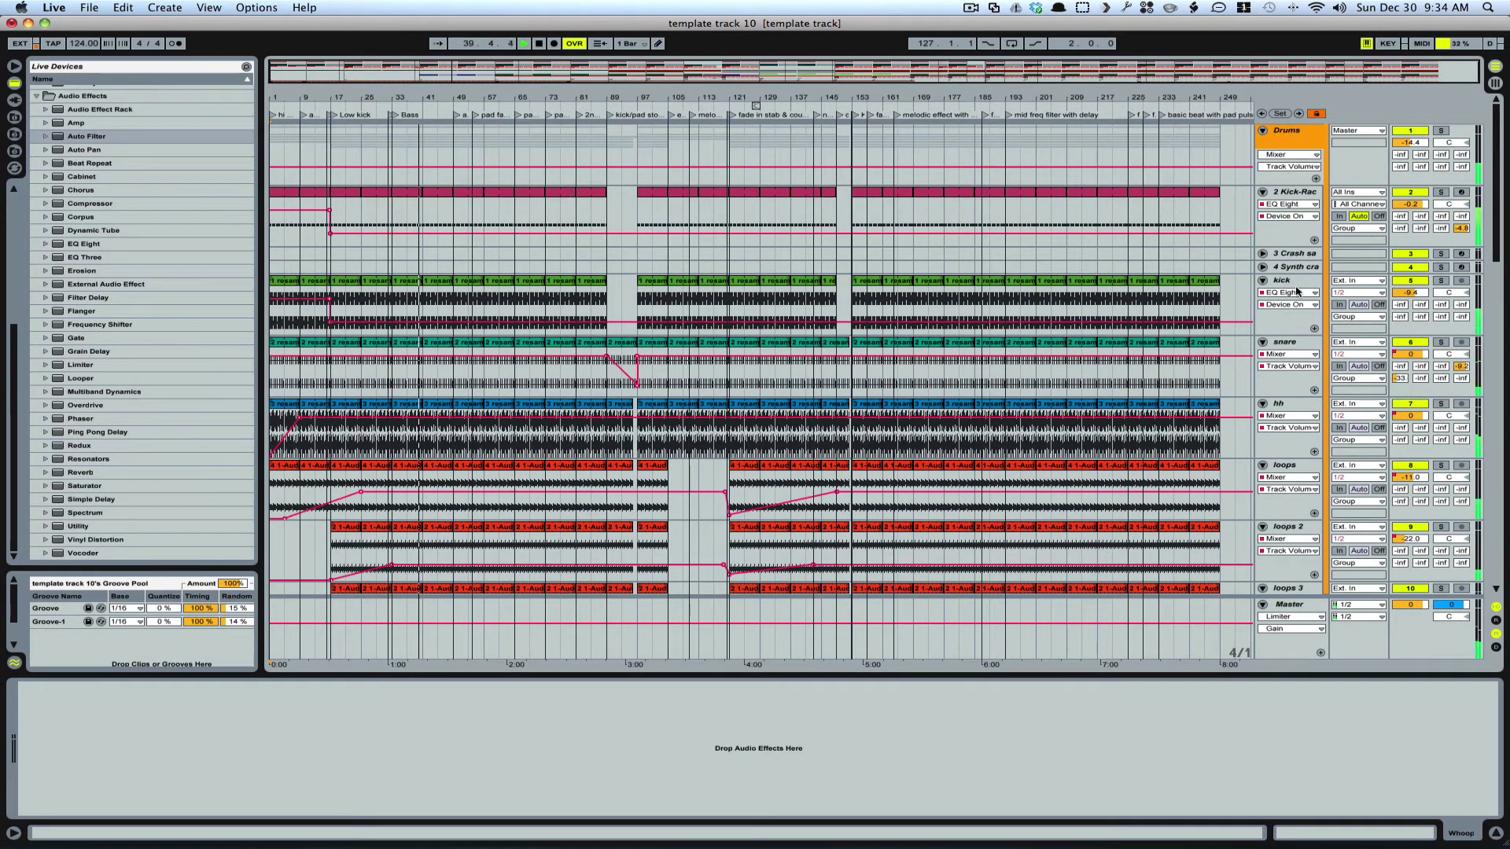
scroll(1298, 377, "down", 6)
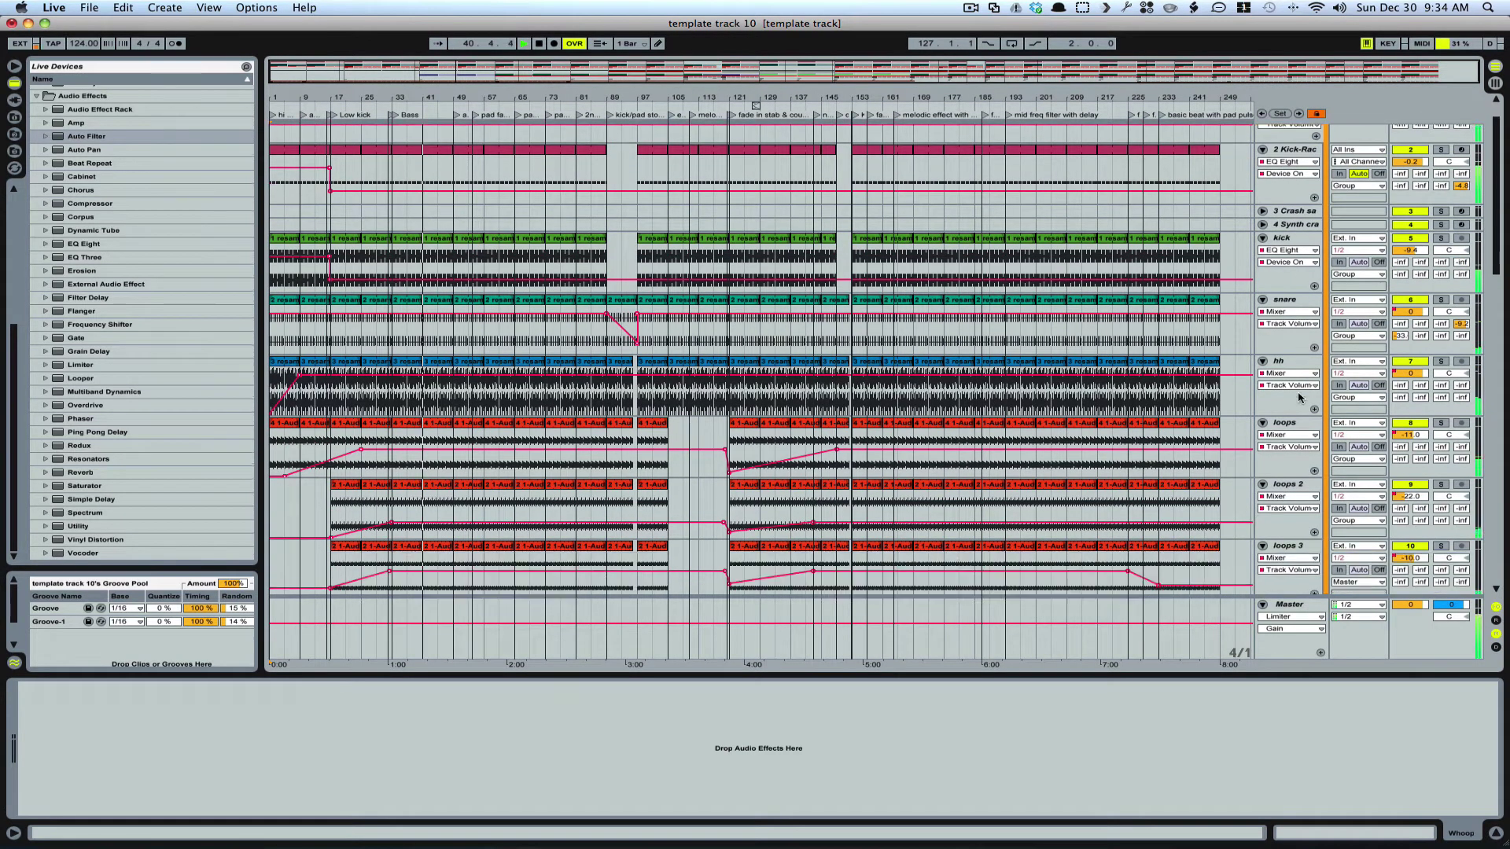
scroll(1298, 397, "down", 5)
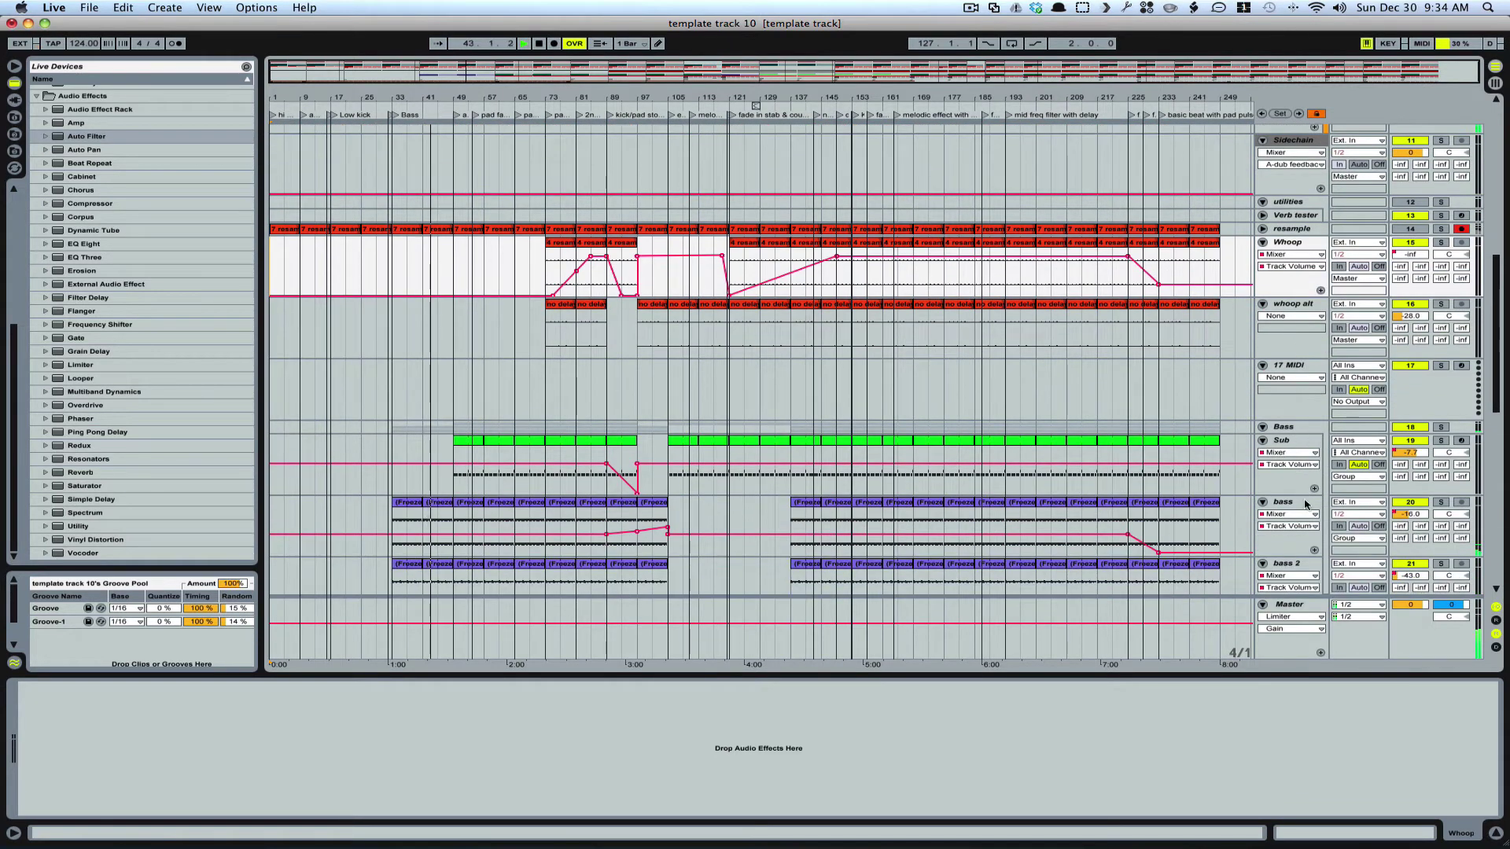
scroll(1298, 506, "down", 3)
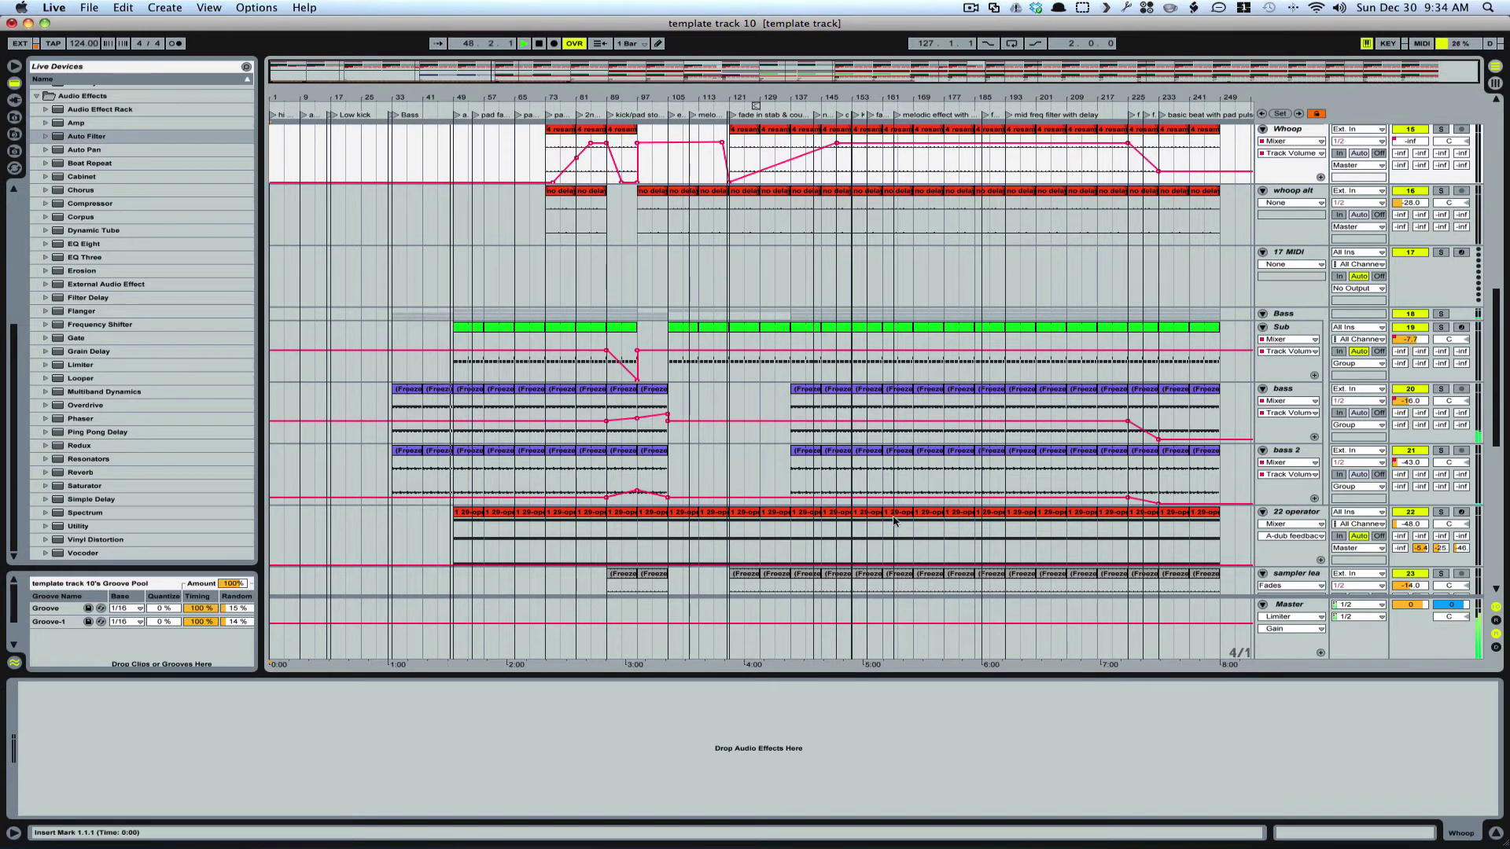
Add volume automation breakpoints on the bass 2 track at bars 153 and 193, and raise the bar 193 point into a gentle swell
left_click(790, 502)
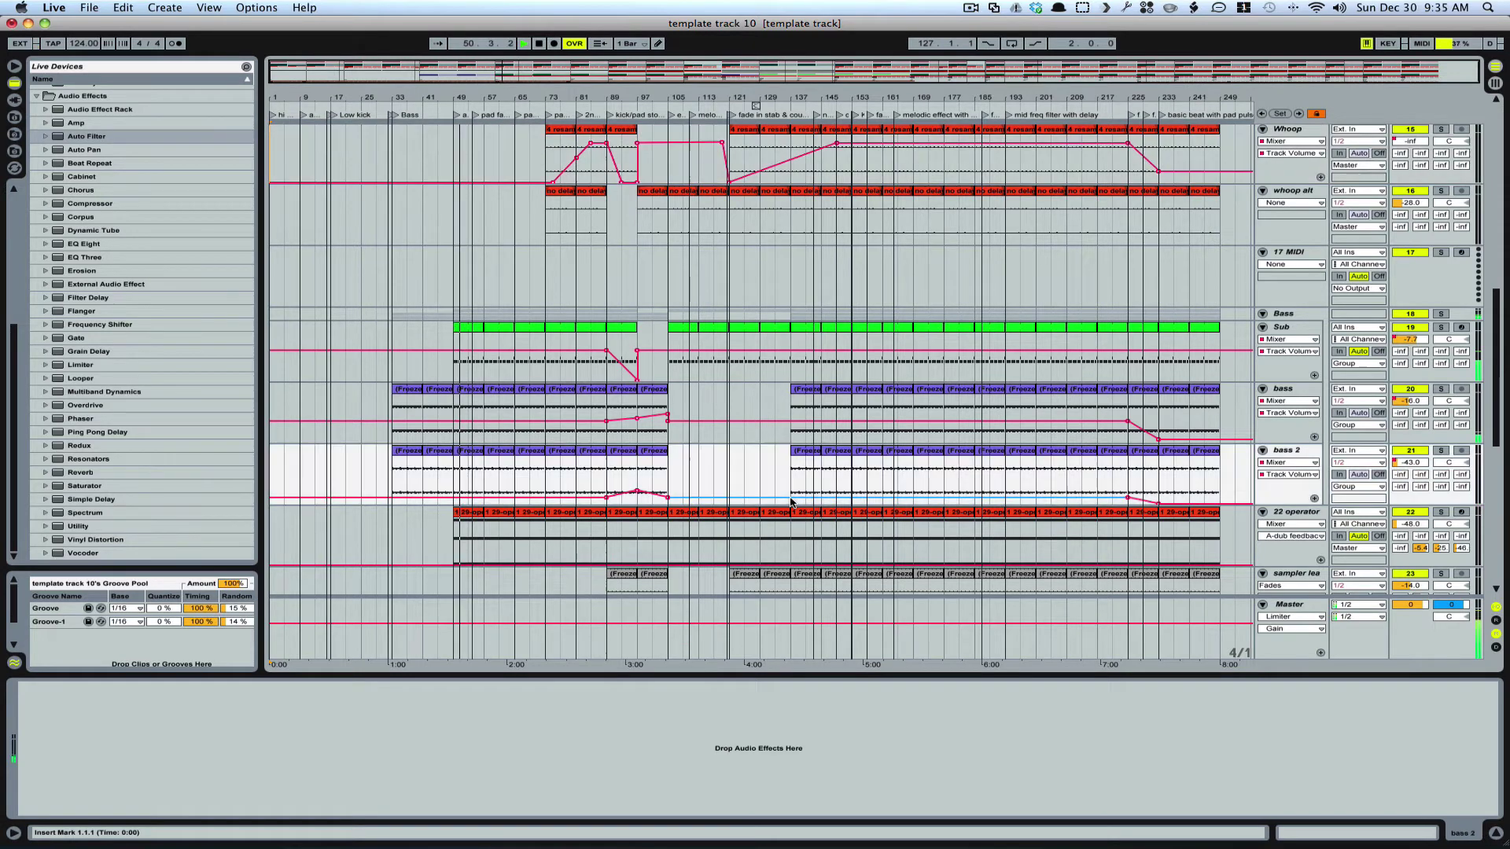
double_click(852, 498)
left_click_drag(852, 500, 1007, 500)
left_click(1007, 501)
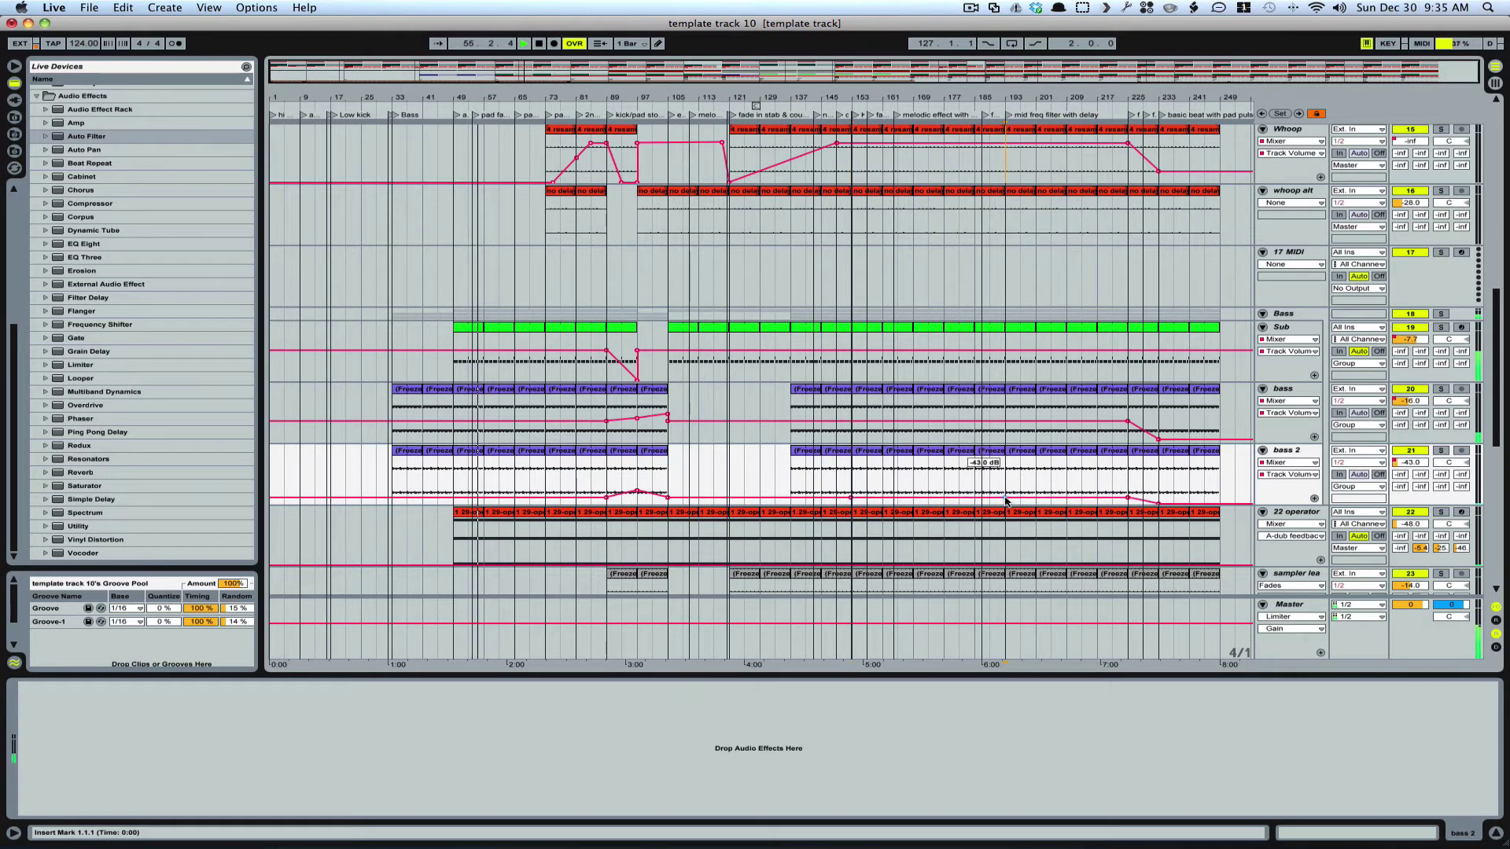
left_click_drag(1007, 500, 1007, 493)
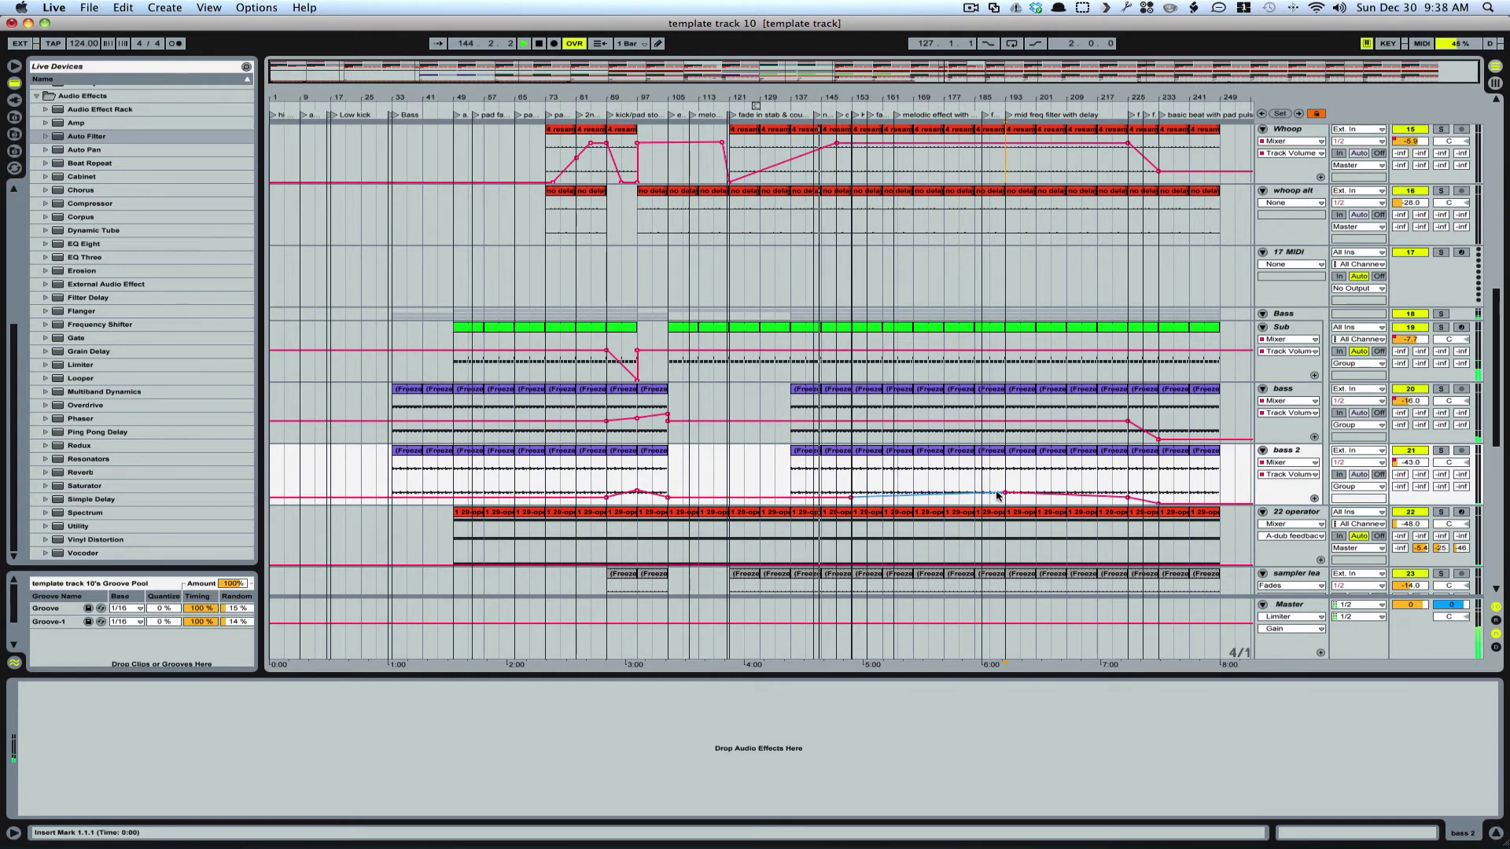
mouse_move(1009, 497)
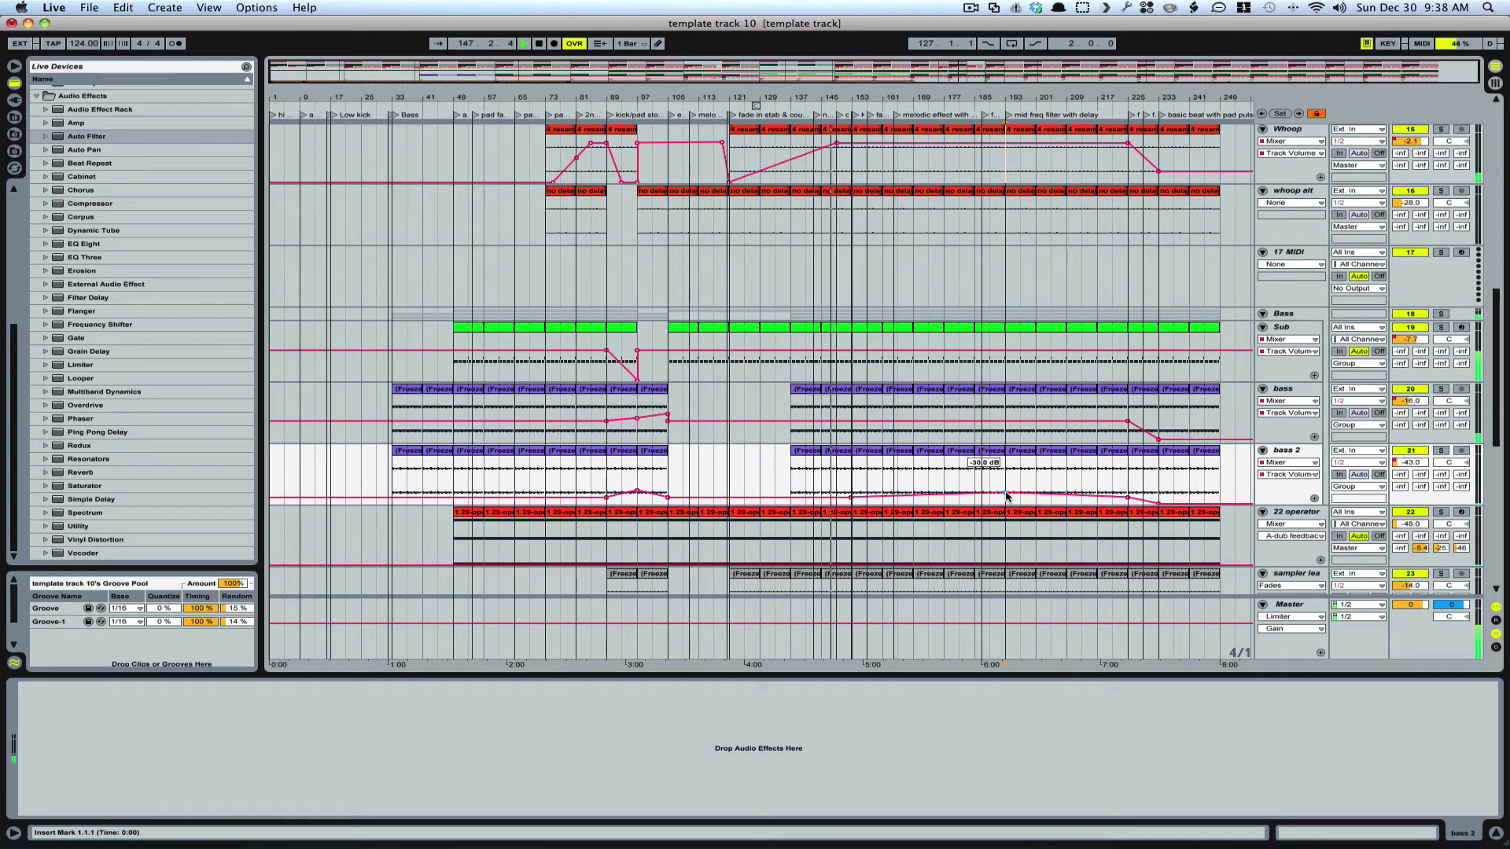
left_click_drag(1007, 496, 1006, 494)
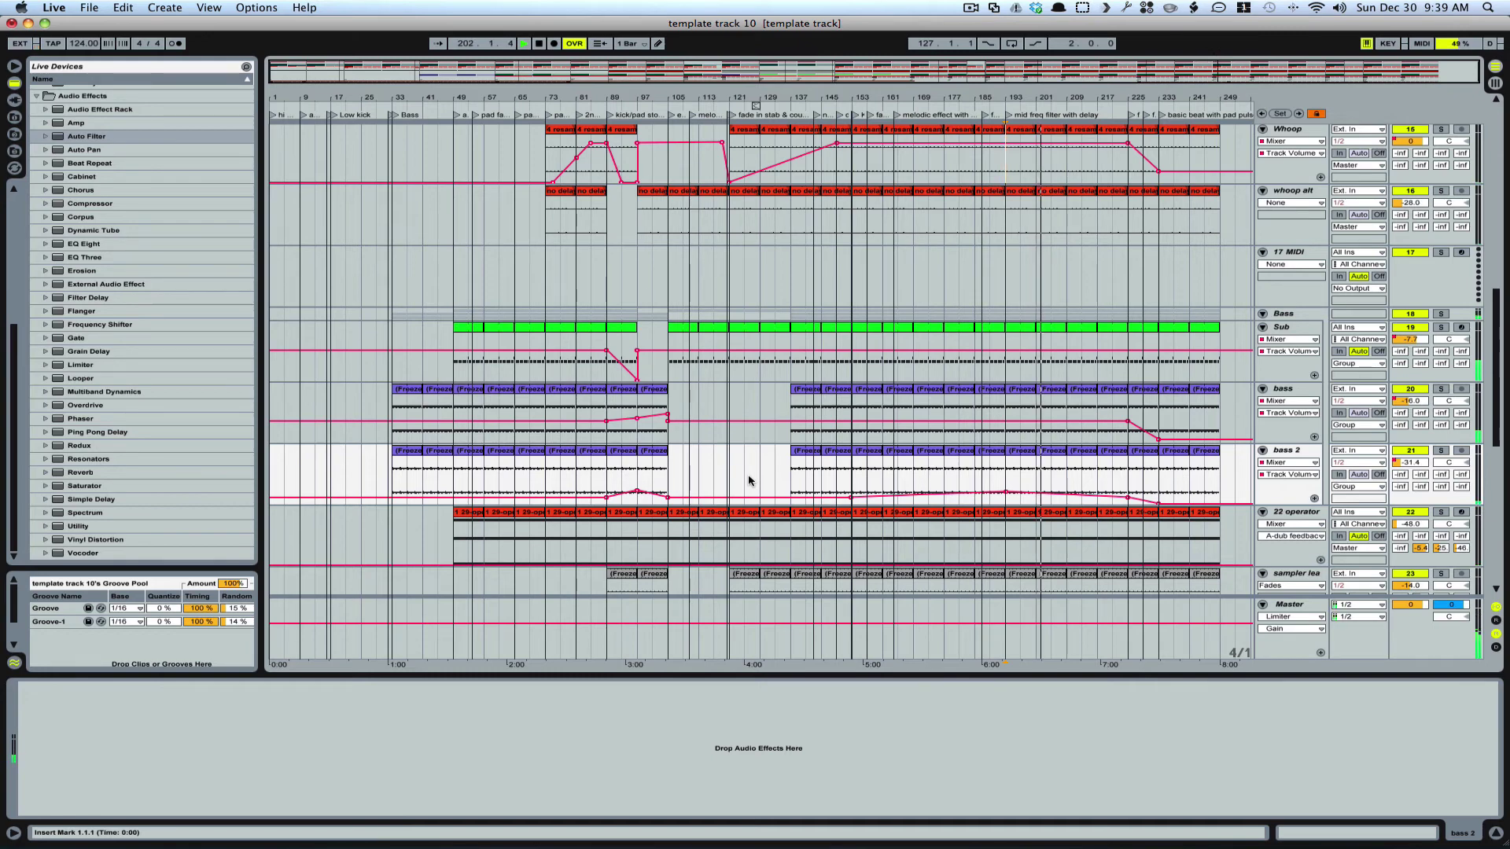
Examine all tracks from the drums to 30 Audio while the arrangement plays to its end, and stop the playback
scroll(748, 480, "up", 10)
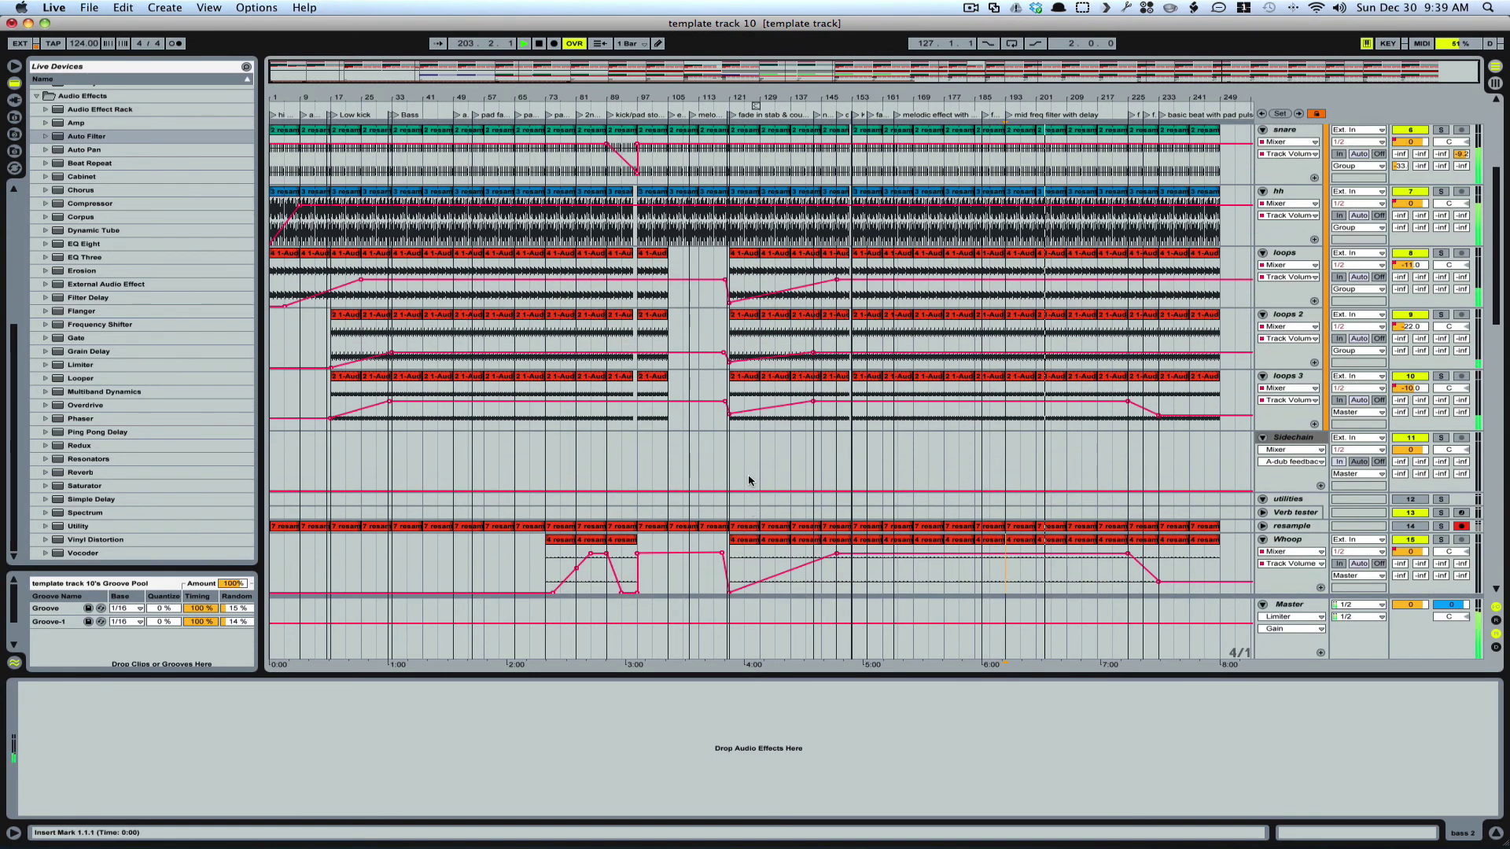
scroll(749, 480, "up", 5)
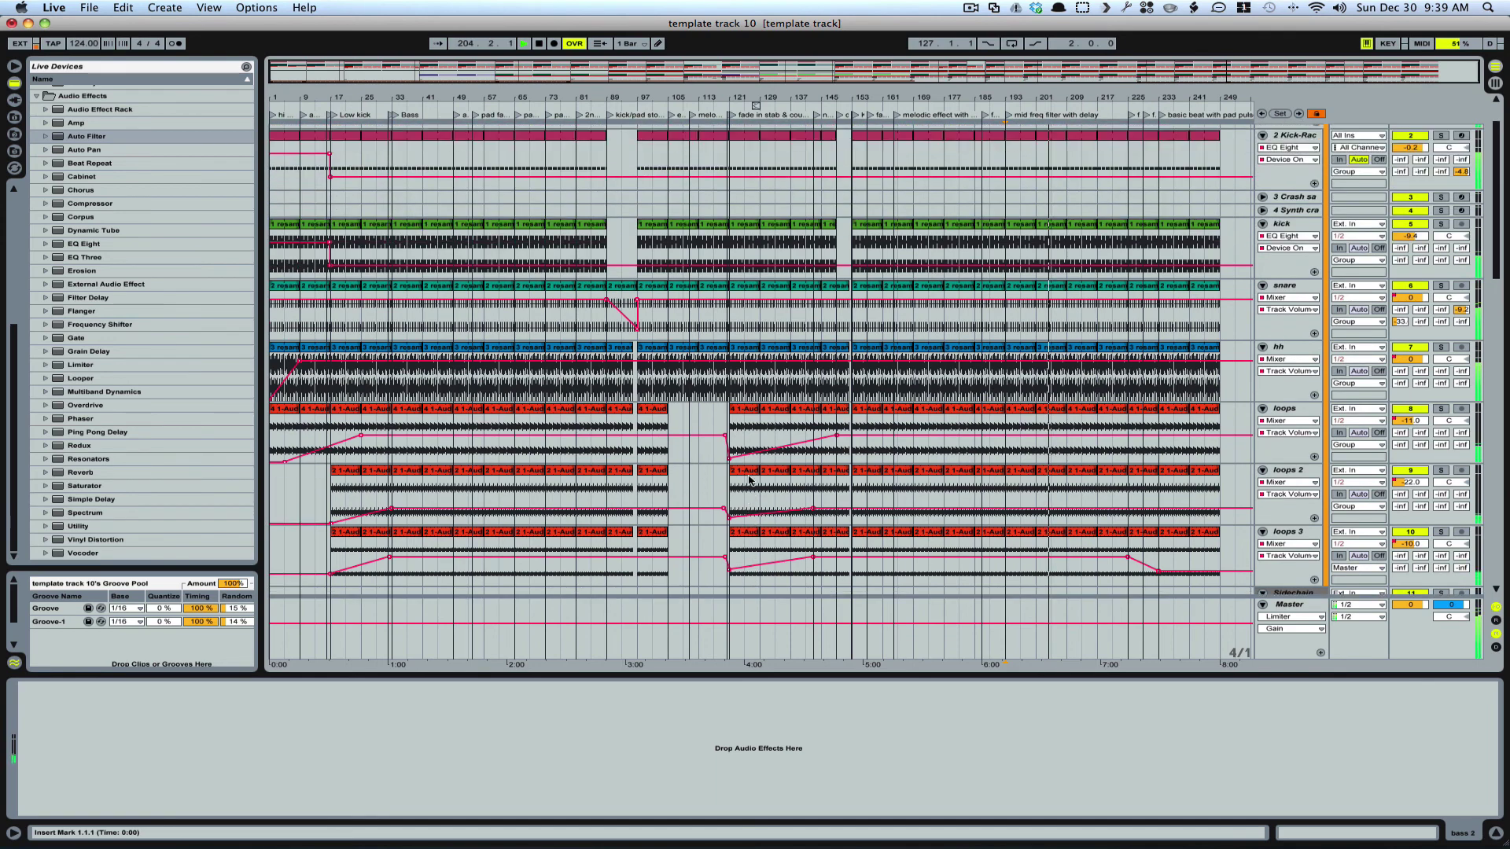
scroll(748, 481, "up", 3)
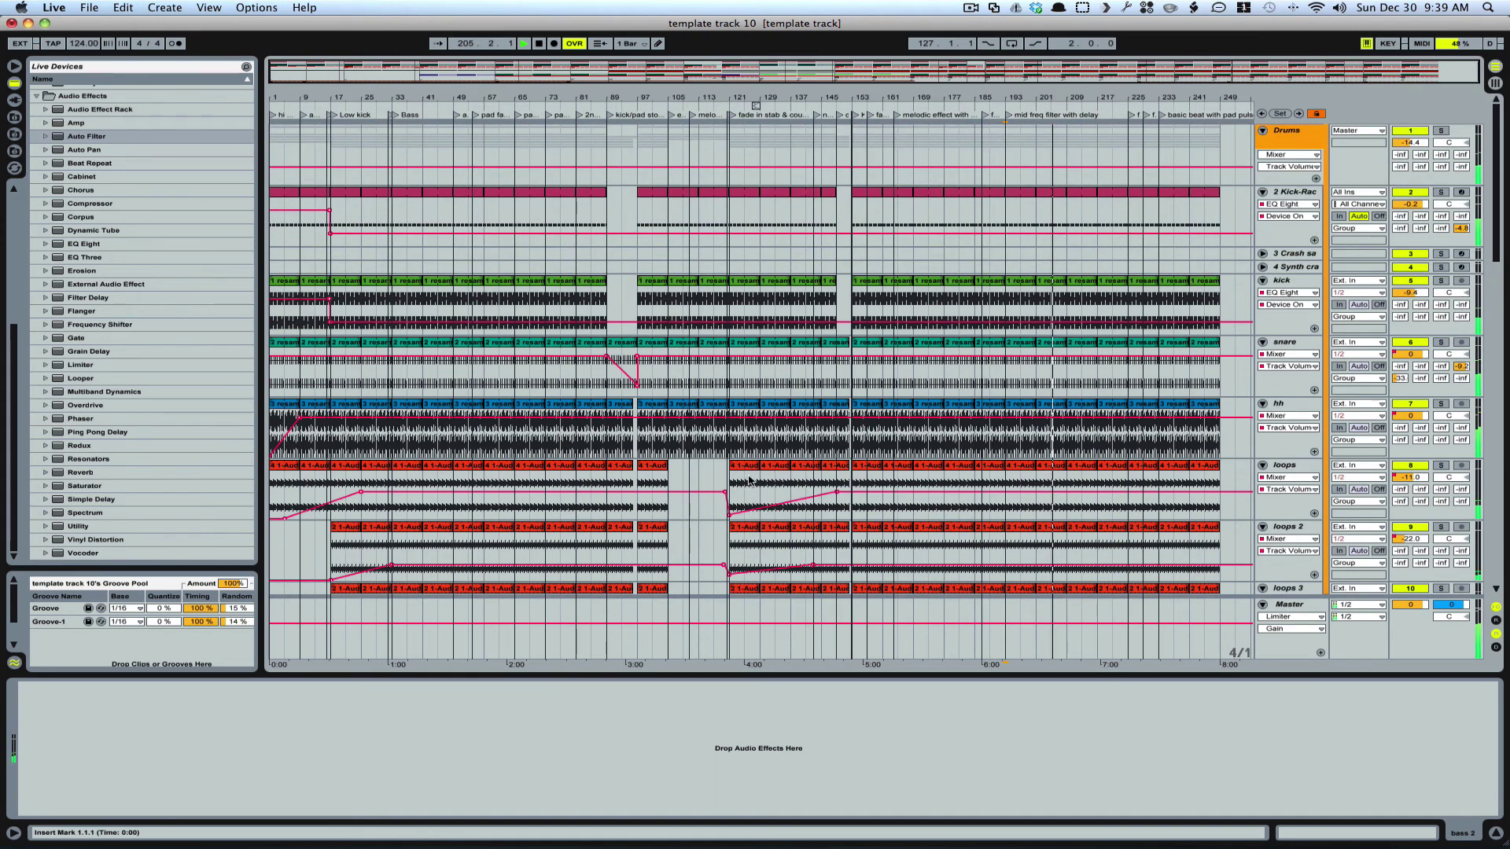
scroll(749, 480, "down", 15)
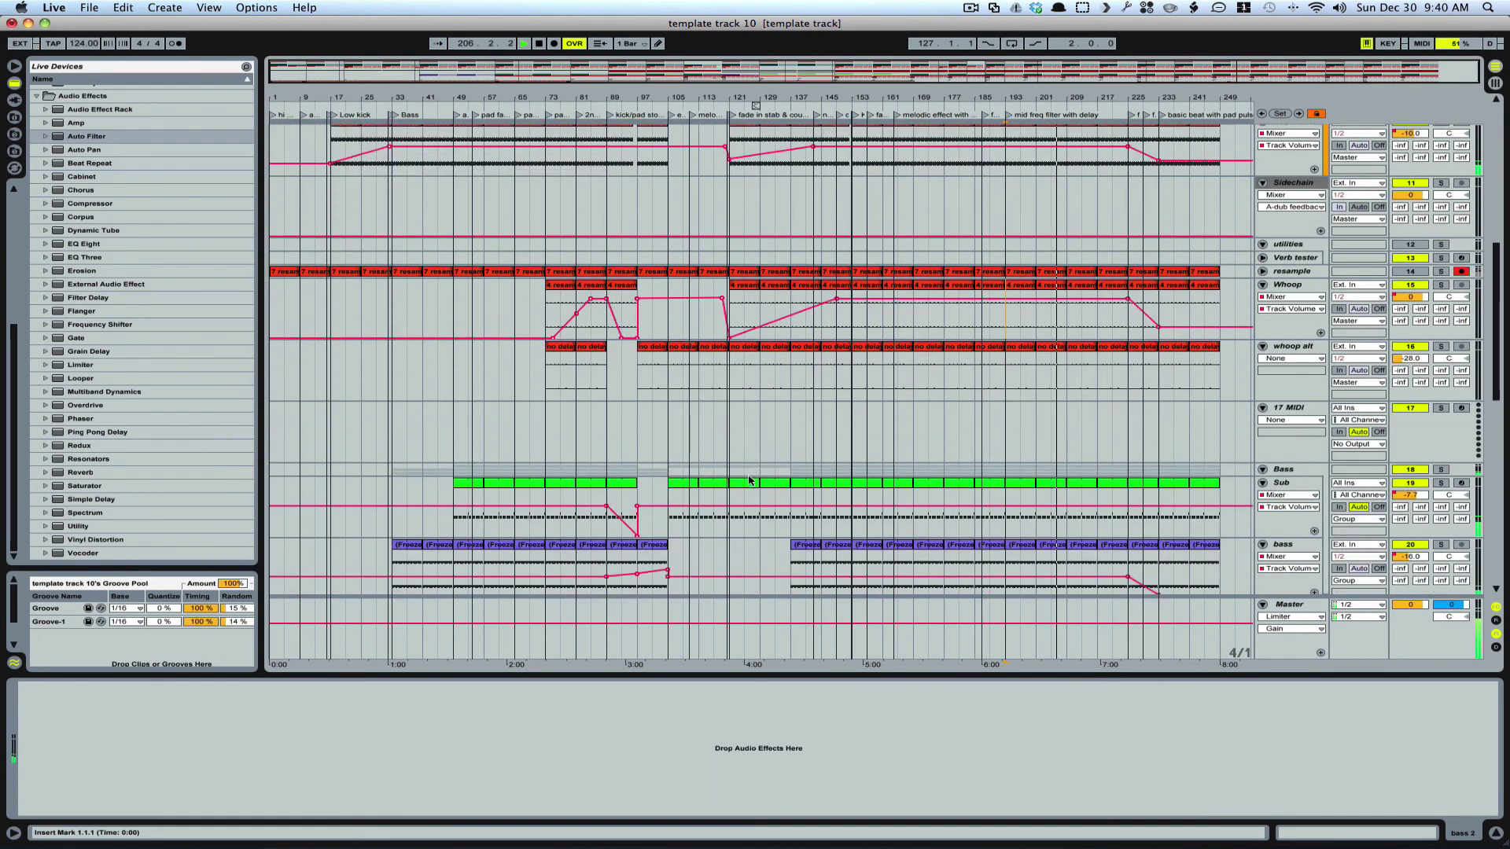
scroll(748, 481, "down", 8)
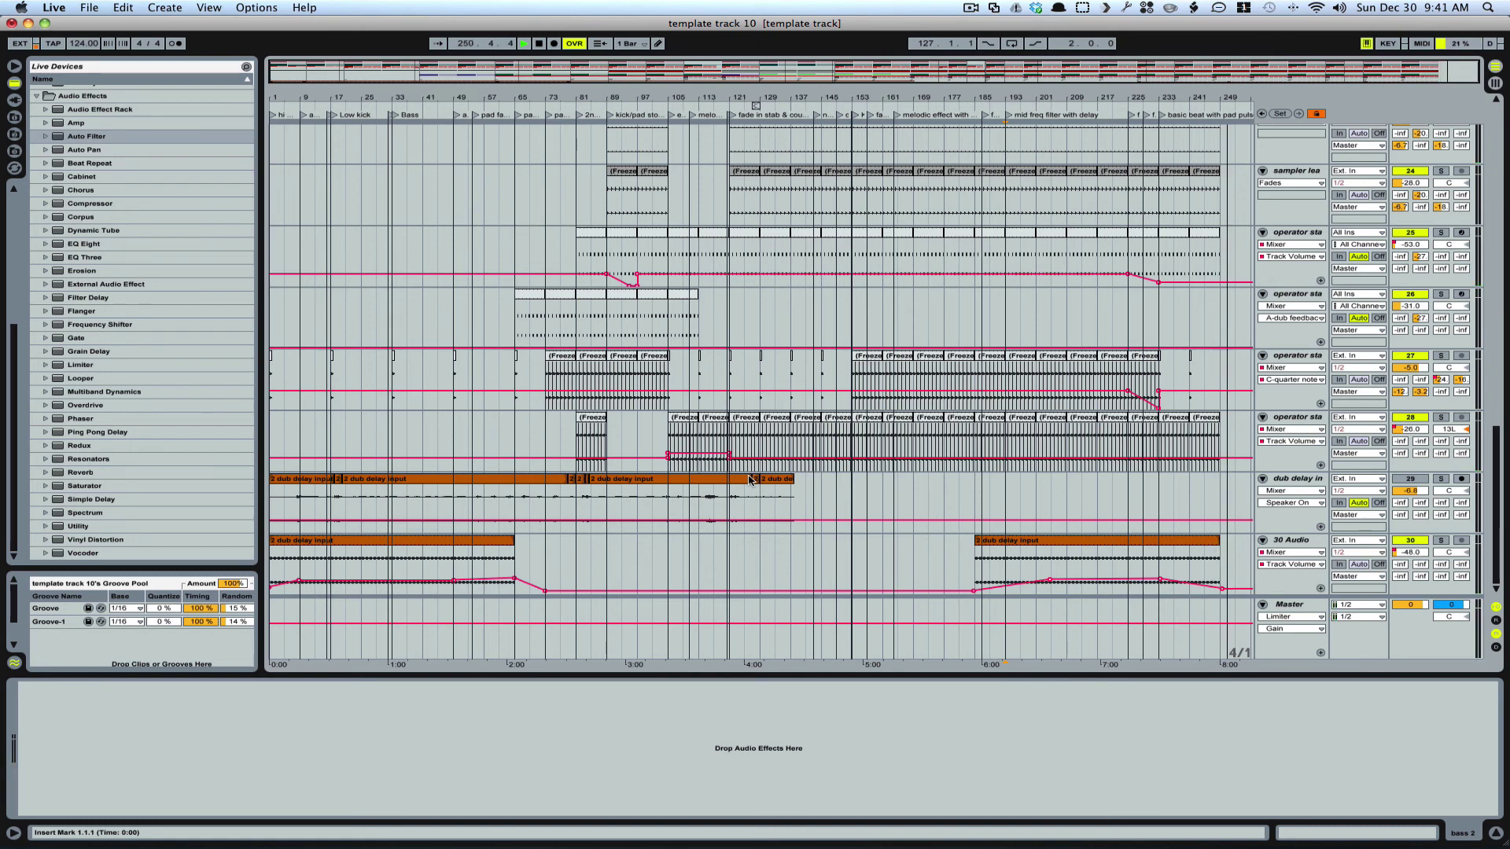
left_click(1083, 370)
key("space")
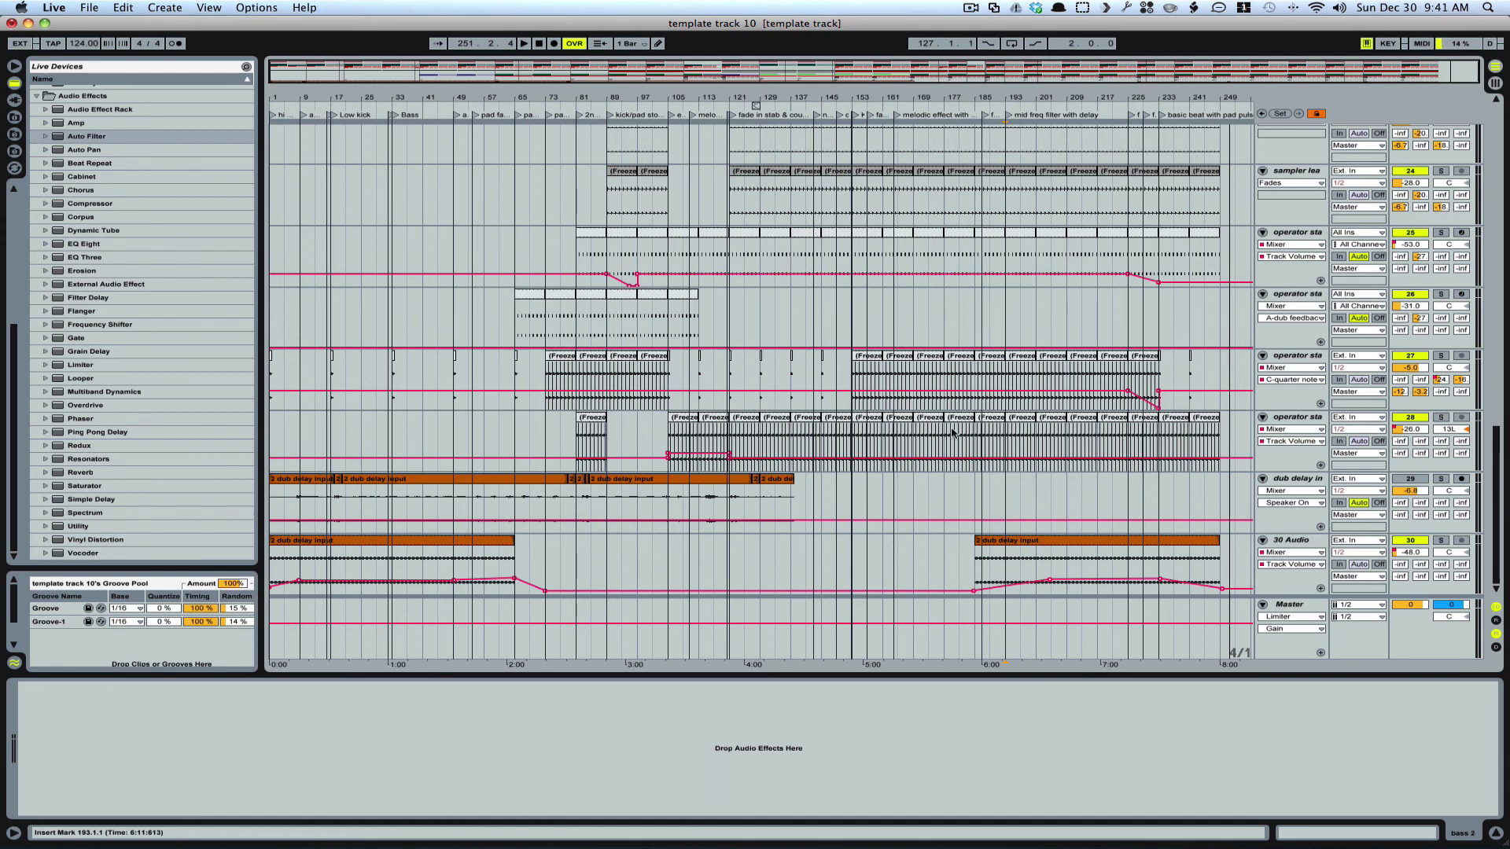
Select the first and the second dub delay input clip on the 30 Audio track in turn to compare their placement
left_click(989, 217)
scroll(1011, 358, "up", 4)
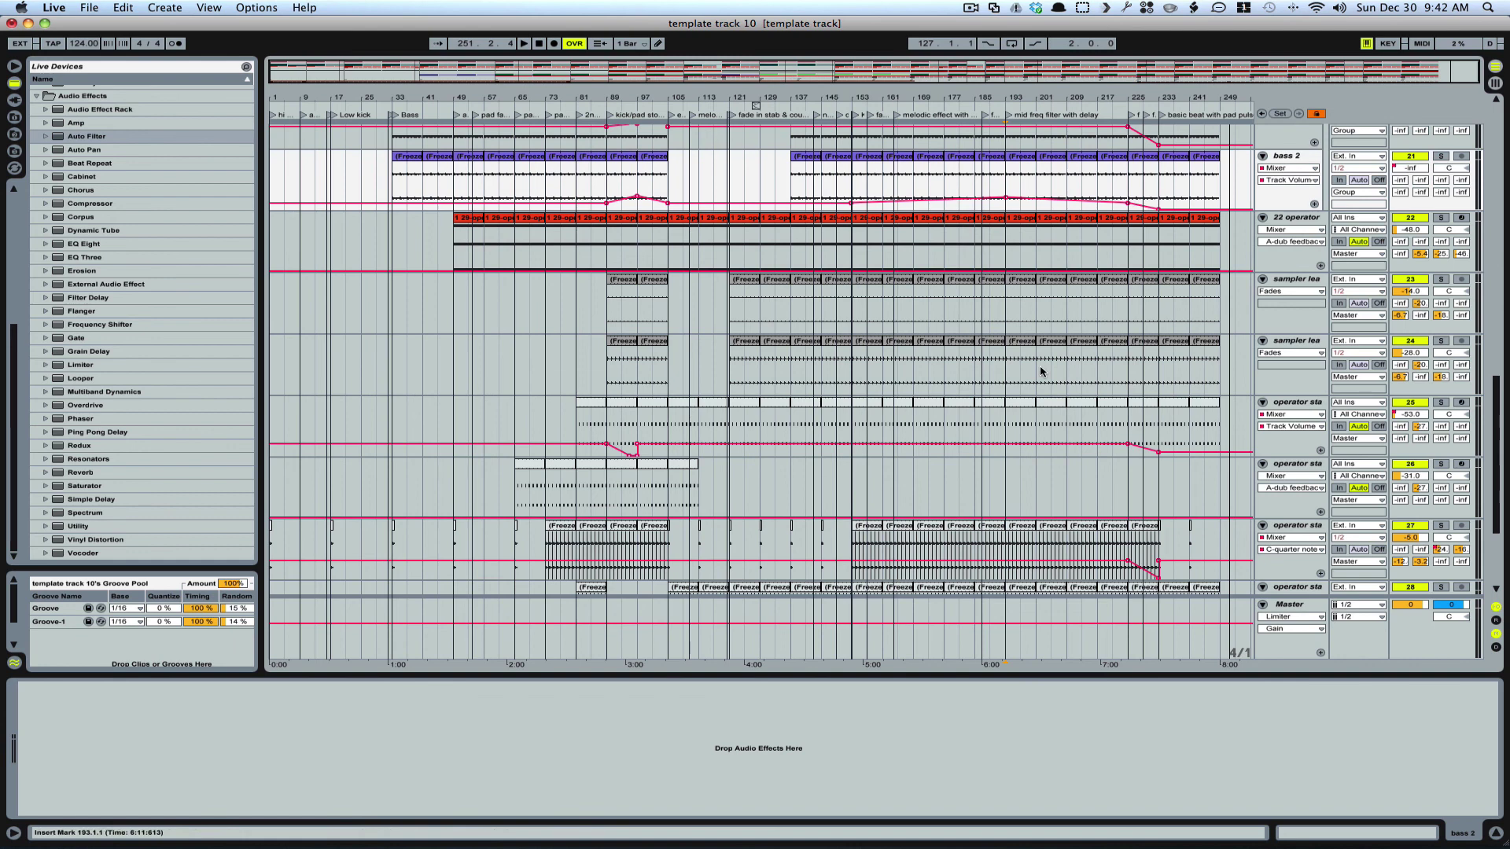
scroll(1040, 371, "down", 3)
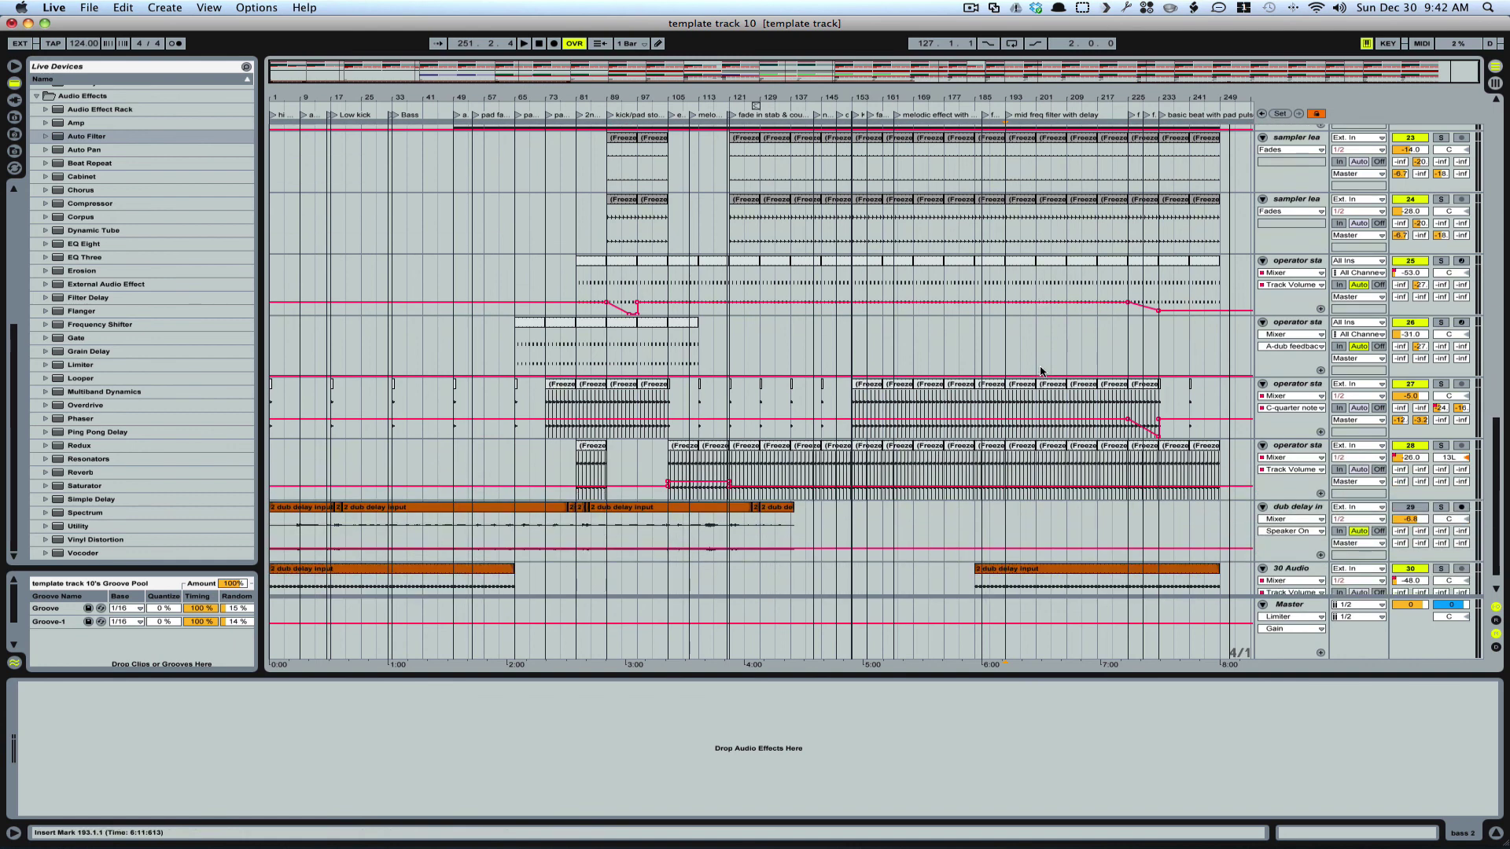
scroll(1040, 371, "down", 1)
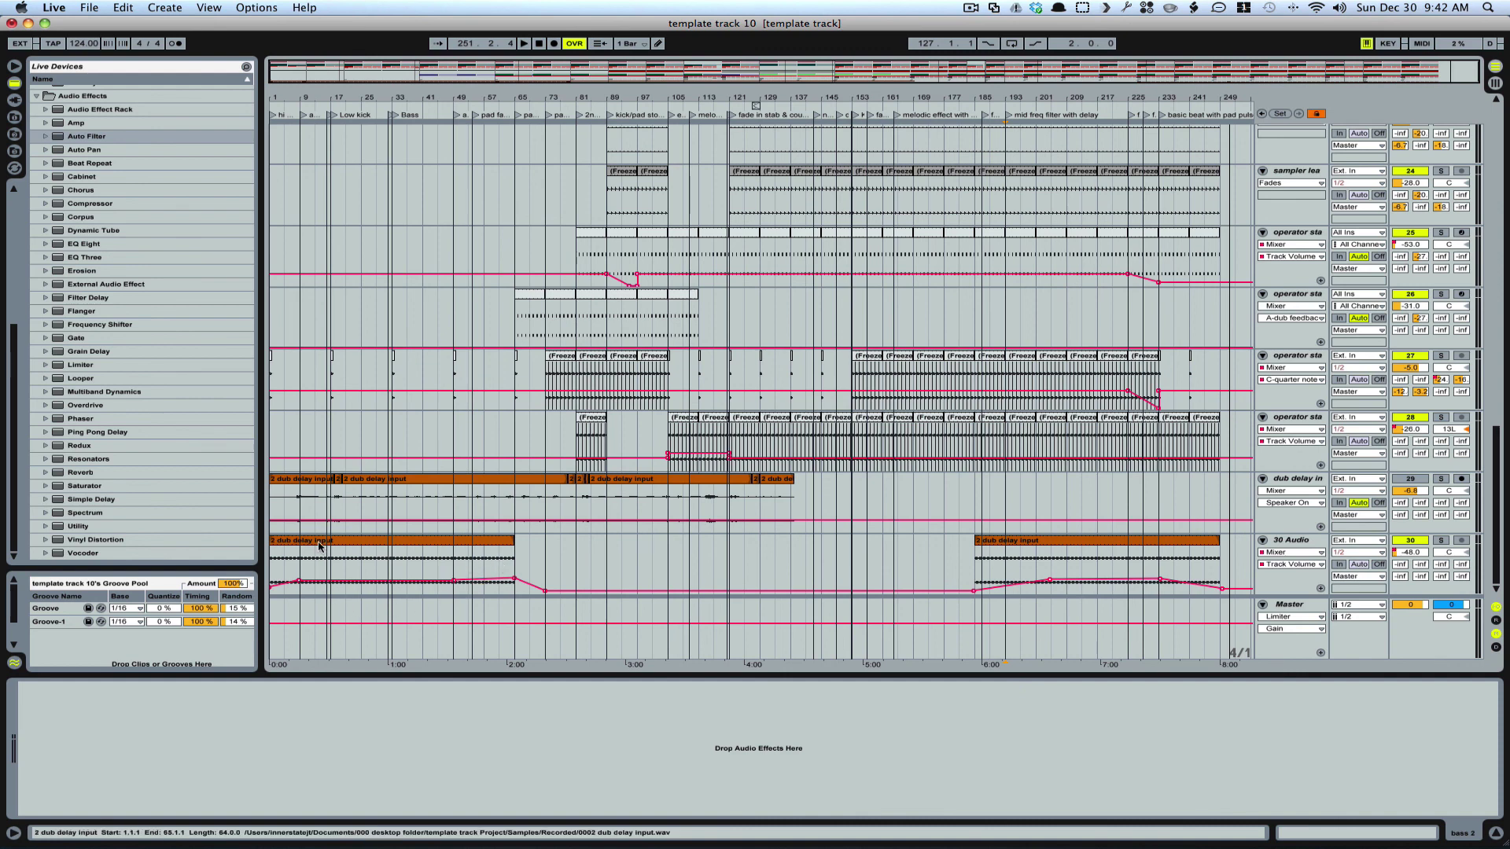
left_click(440, 560)
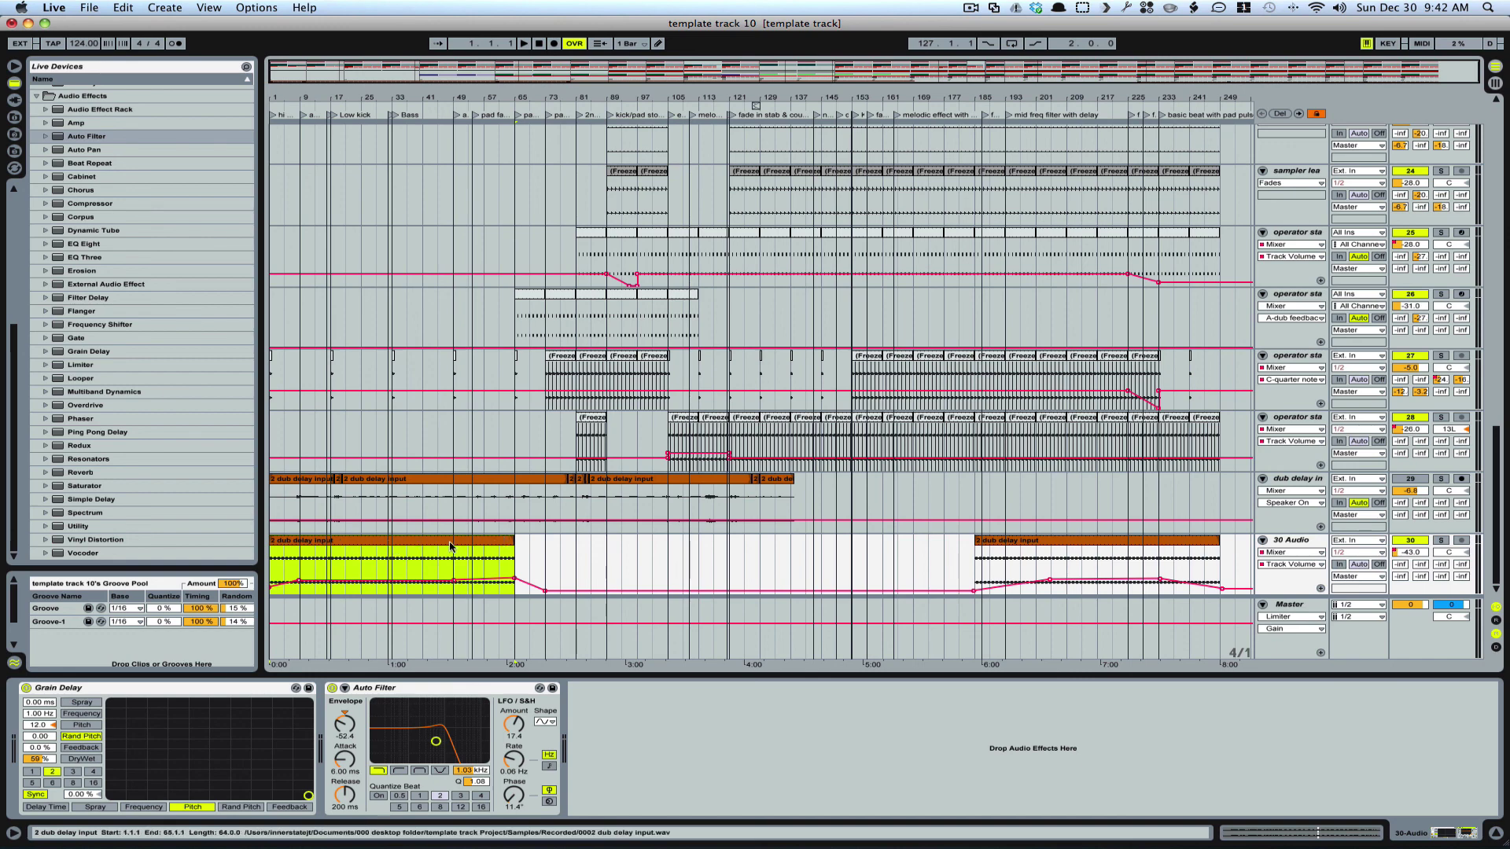
left_click(1052, 539)
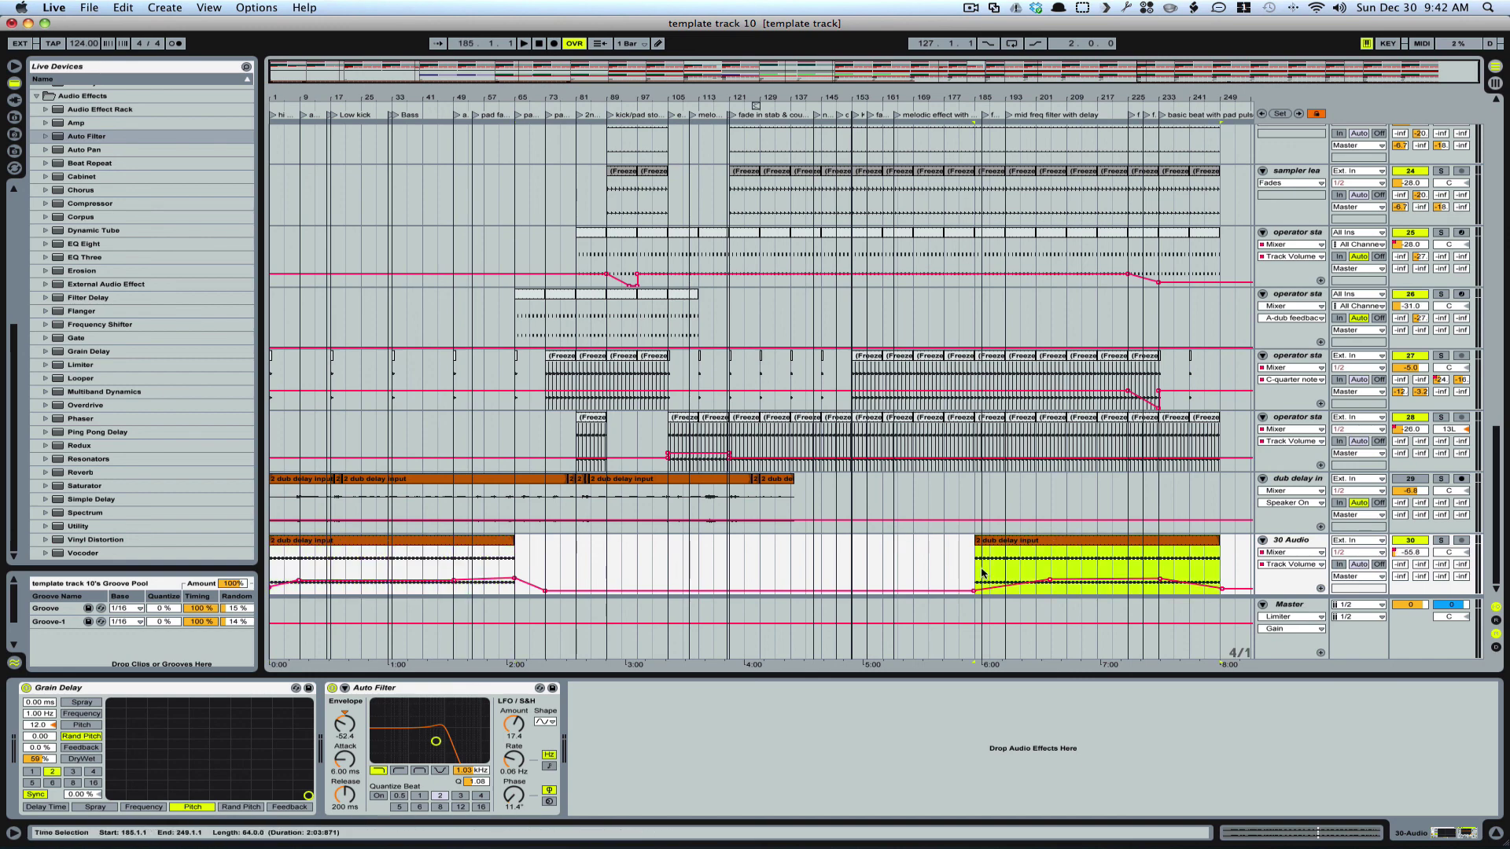